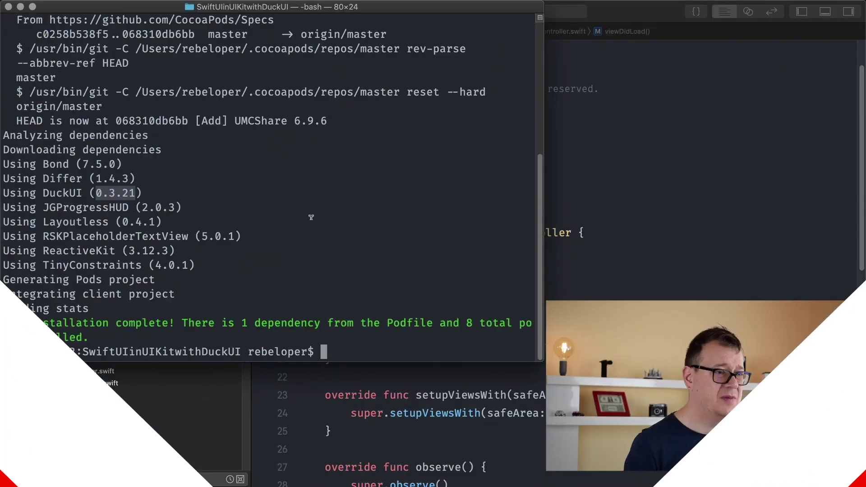
Drag the SwiftUIinUIKitwithDuckUI Podfile from Finder into Xcode and inspect its pod 'DuckUI' line.
key("super+Tab")
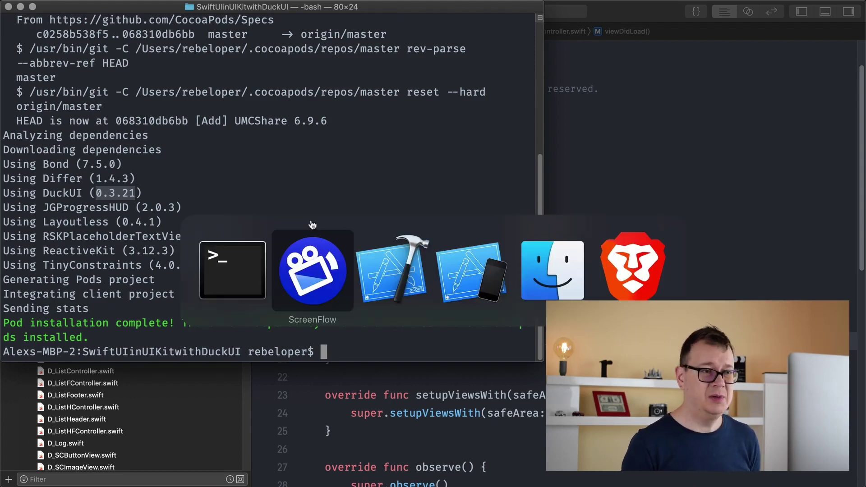
key("super+Tab")
key("super+Tab")
key("super+Tab")
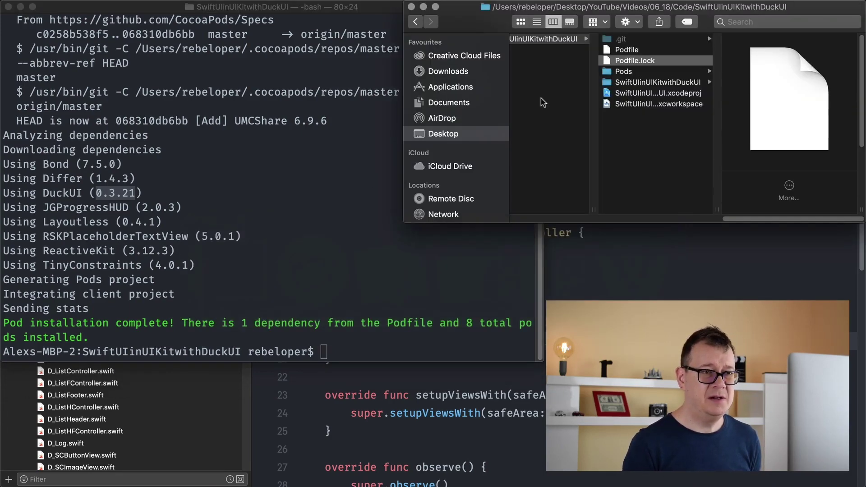
scroll(770, 219, "left", 3)
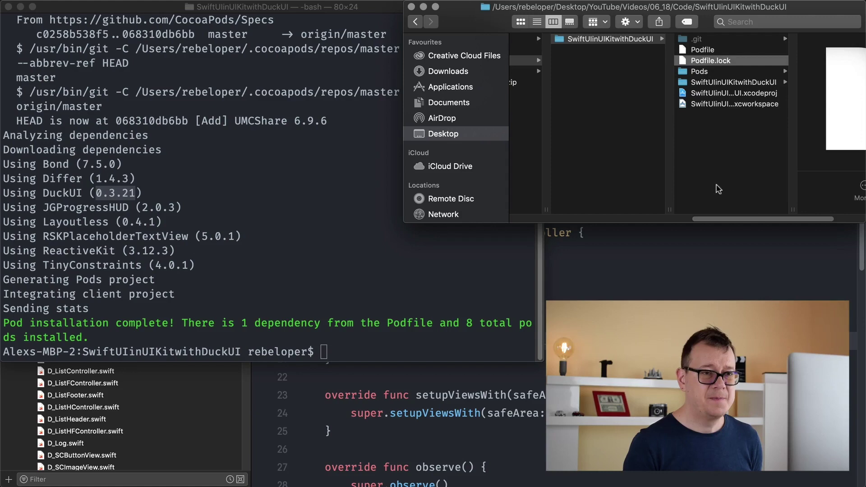
left_click(646, 43)
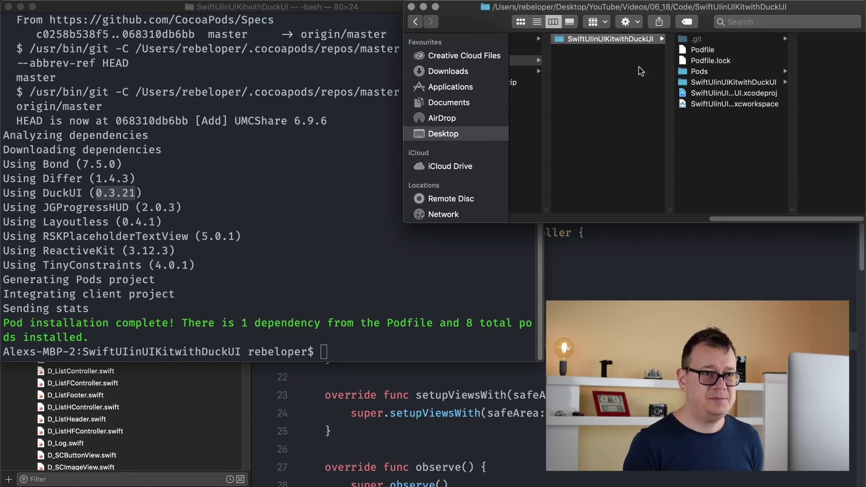
left_click(713, 49)
left_click_drag(661, 54, 19, 136)
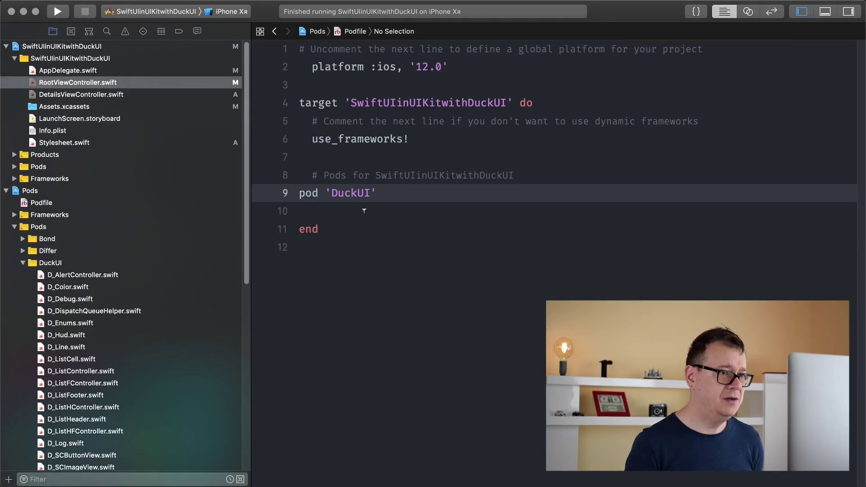
left_click_drag(377, 192, 298, 193)
mouse_move(2, 81)
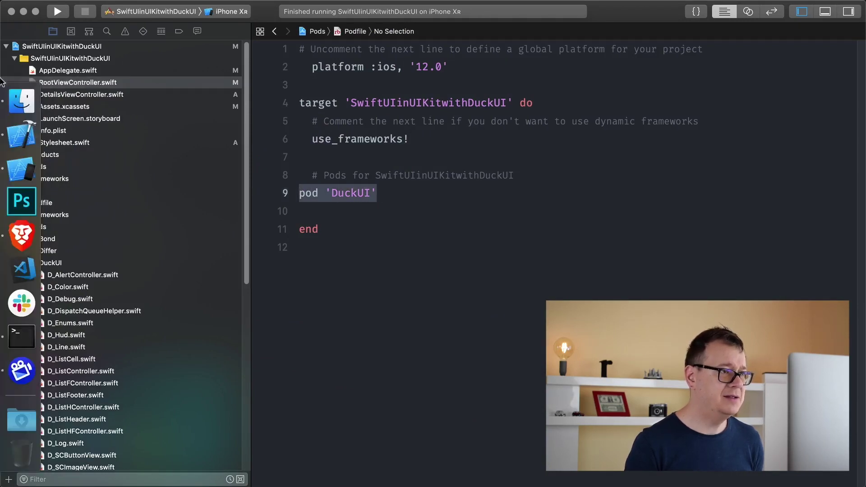
left_click(398, 191)
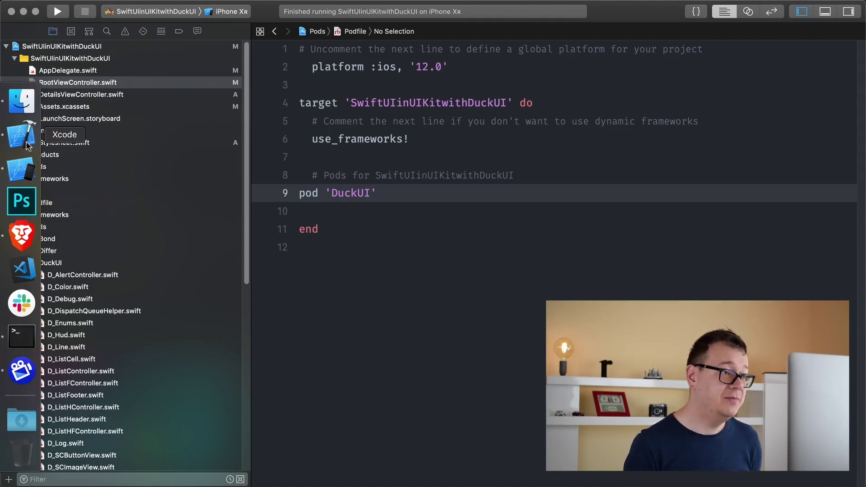
Run 'pod update' in Terminal, then return to Xcode.
left_click(21, 333)
left_click(383, 346)
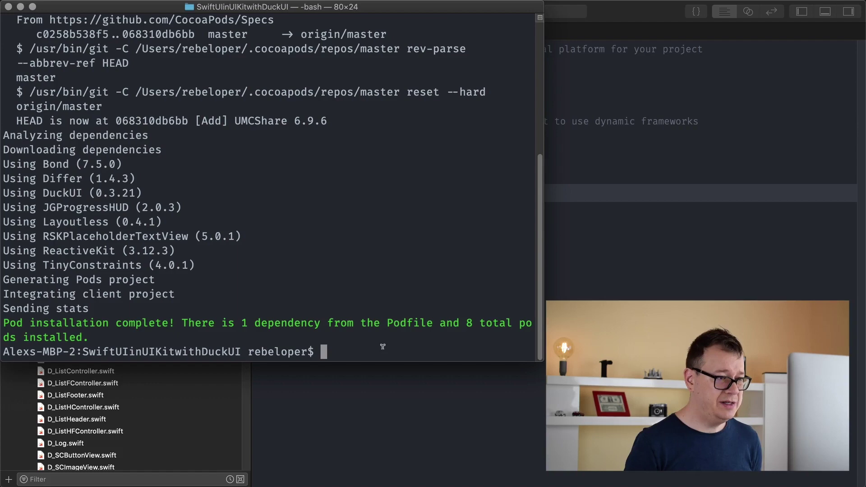
type("pod u")
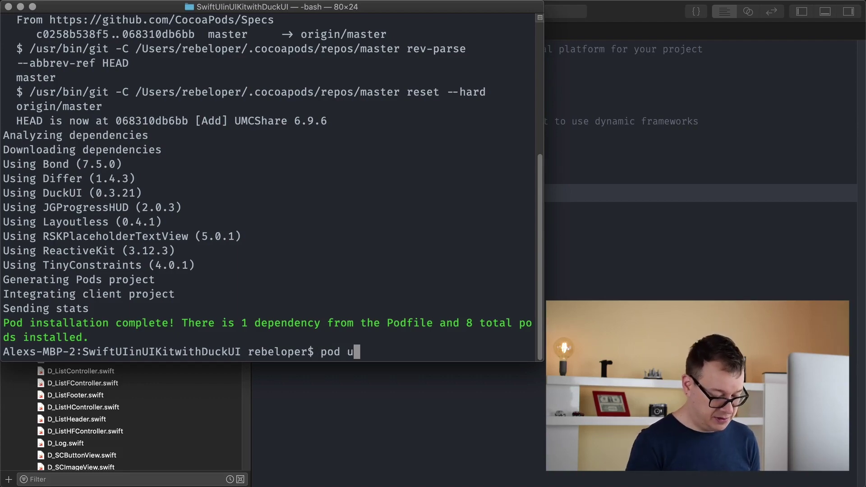
type("pdate")
key("Return")
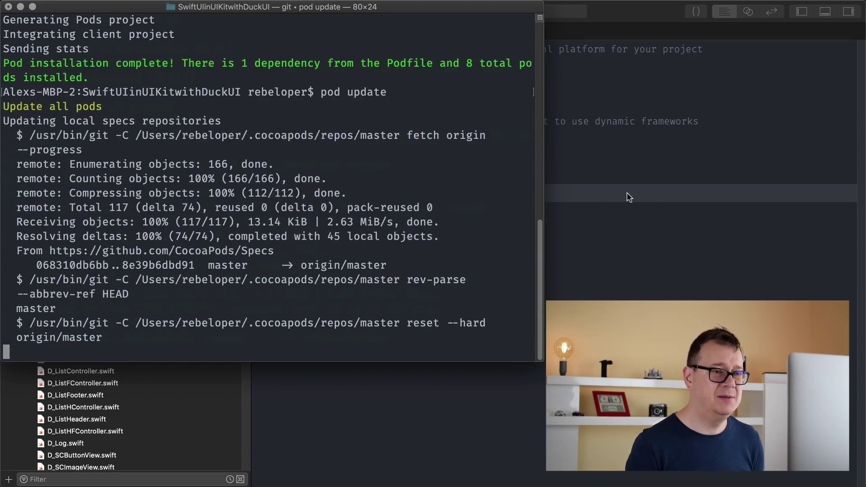
left_click(628, 198)
scroll(125, 287, "down", 3)
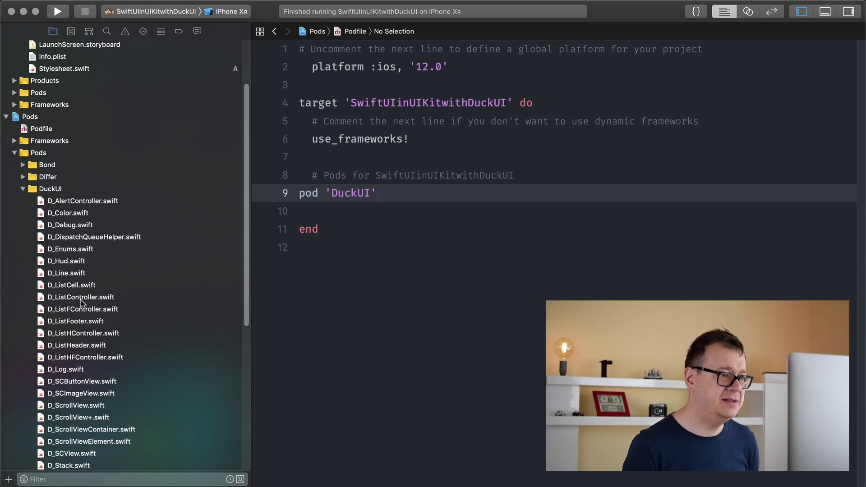
scroll(75, 315, "down", 1)
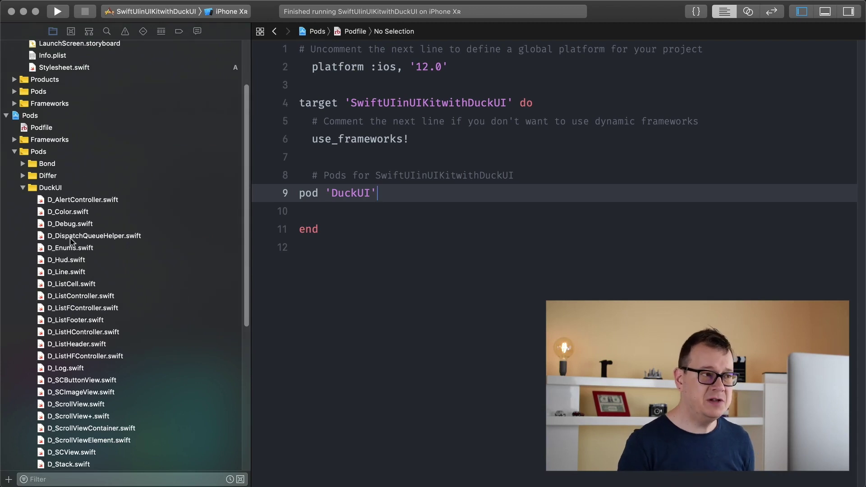
scroll(71, 241, "up", 3)
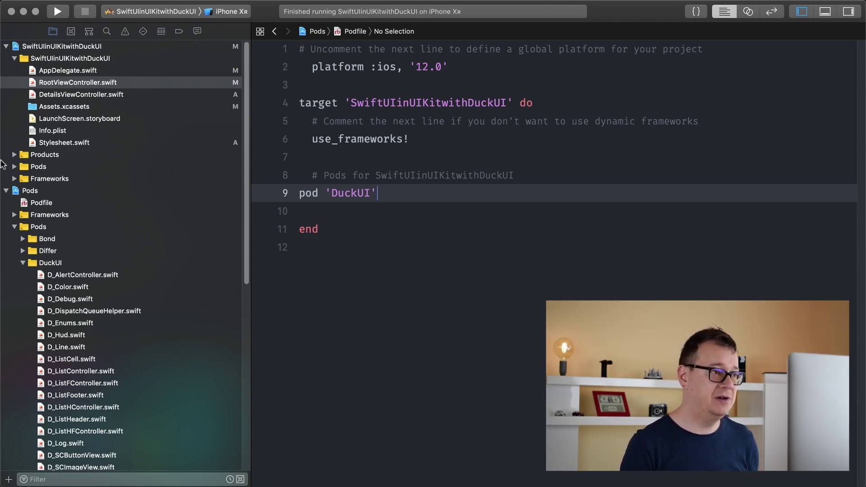
Browse the DuckUI templates folder inside DuckUIResources in Finder.
mouse_move(3, 164)
left_click(15, 106)
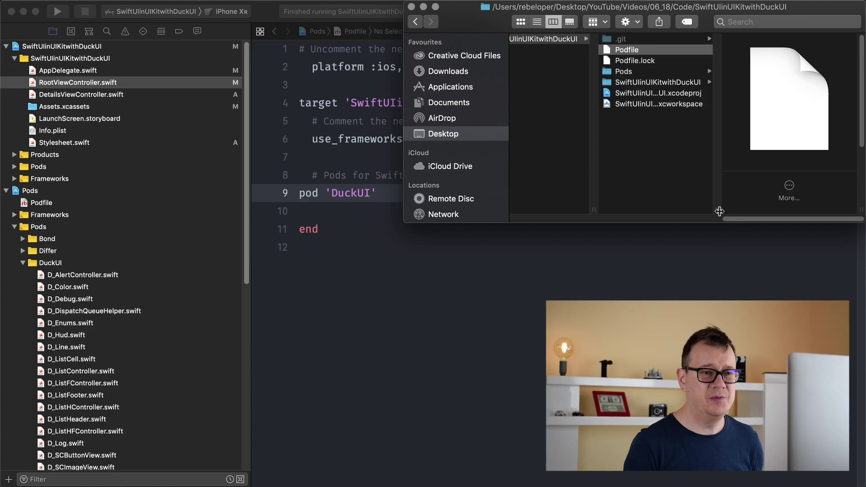
scroll(749, 223, "left", 5)
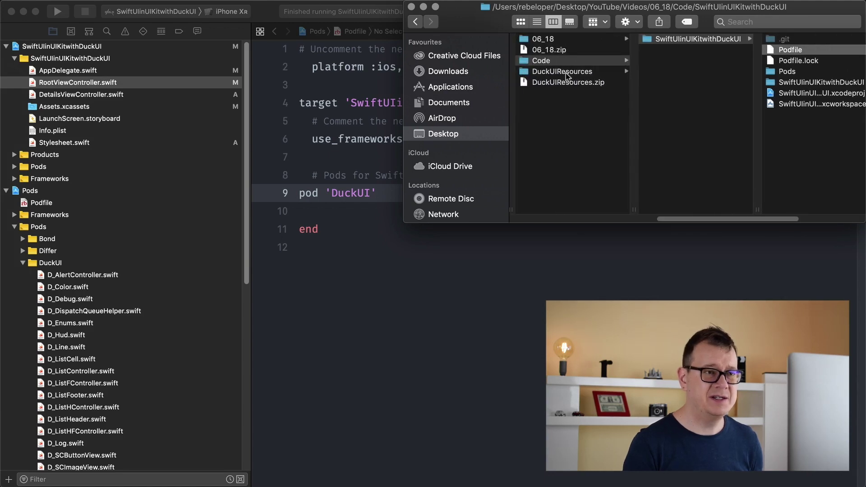
left_click(568, 73)
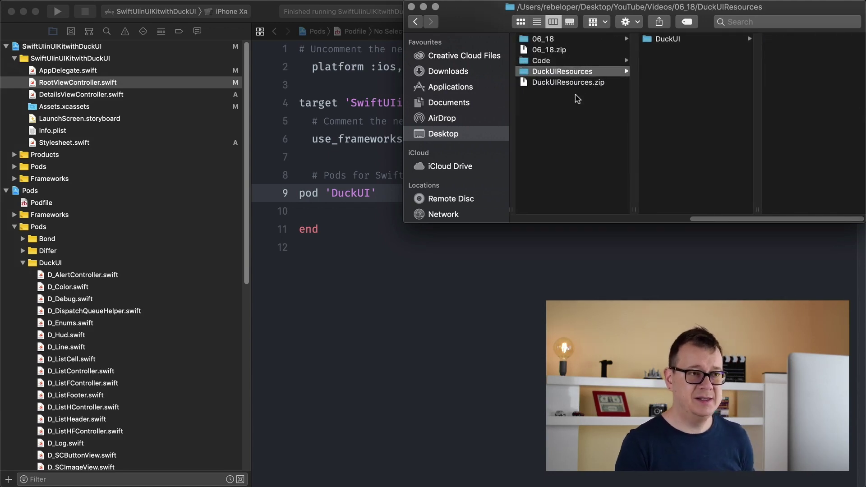
left_click(697, 39)
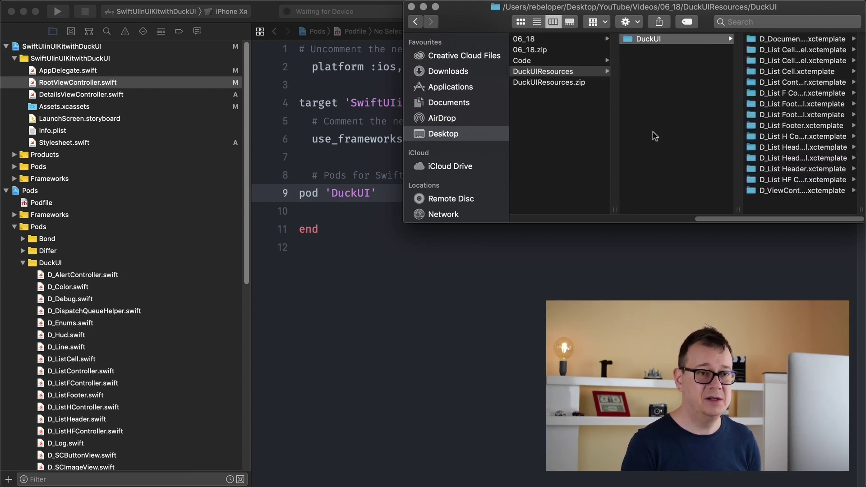
mouse_move(120, 7)
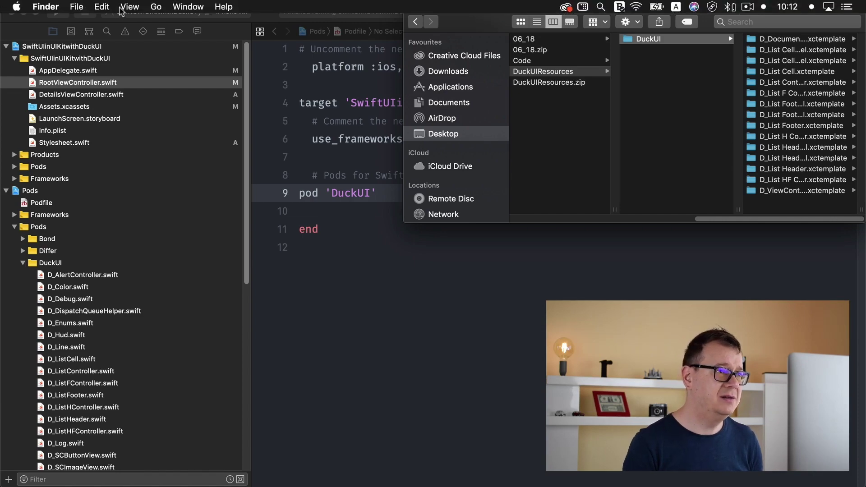
Navigate to Library > Developer > Xcode > Templates > File Templates and check its DuckUI folder.
left_click(156, 6)
left_click(214, 129)
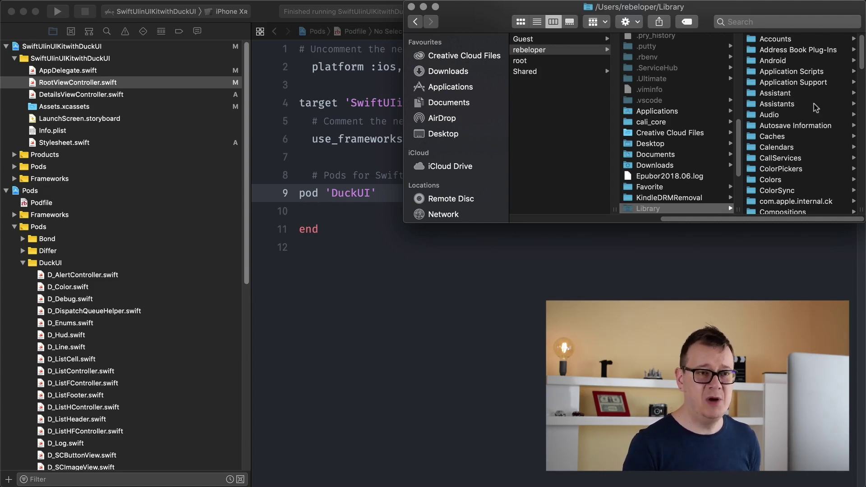
scroll(817, 103, "down", 3)
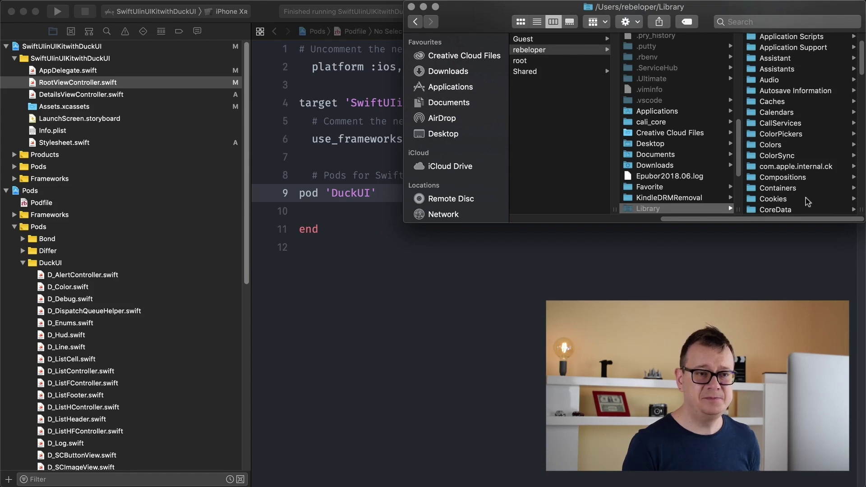
scroll(807, 201, "down", 5)
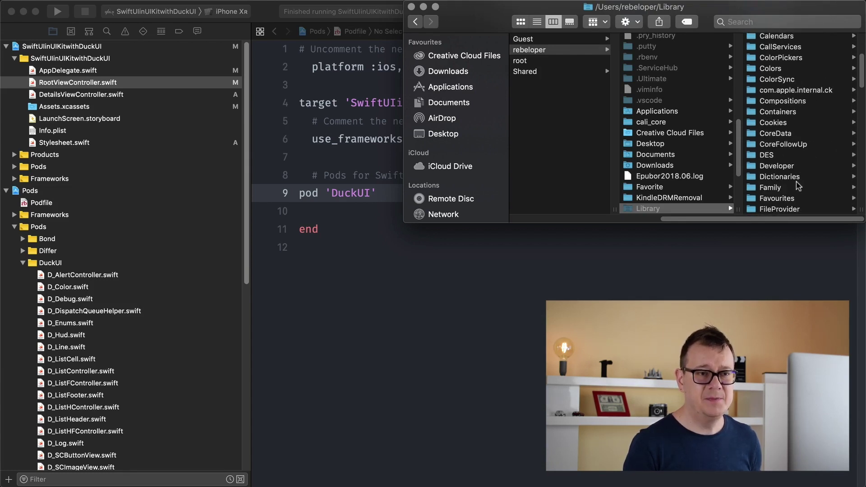
left_click(778, 166)
left_click(779, 52)
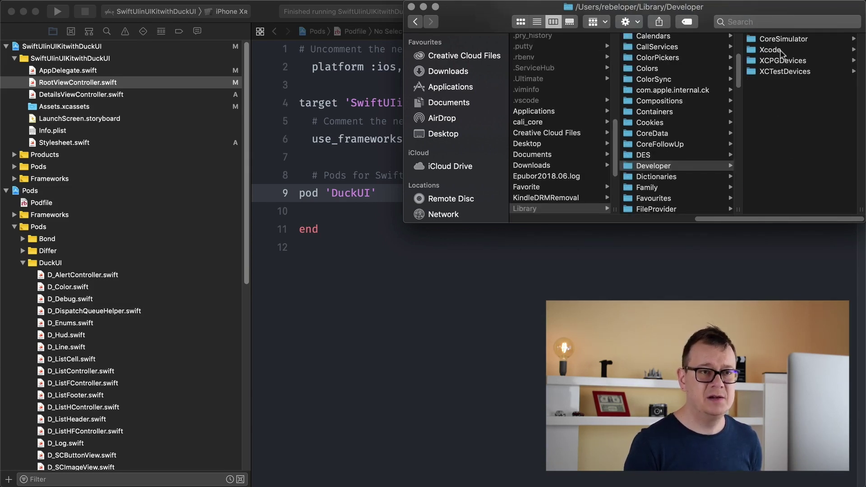
left_click(796, 106)
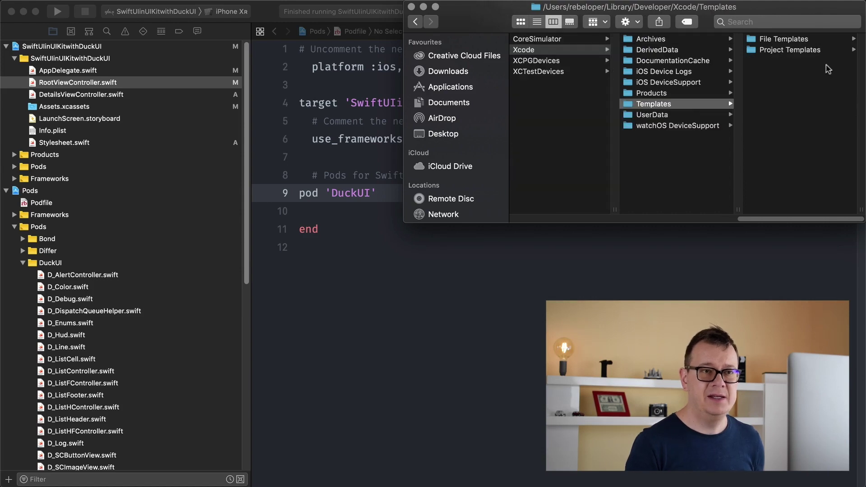
left_click(785, 40)
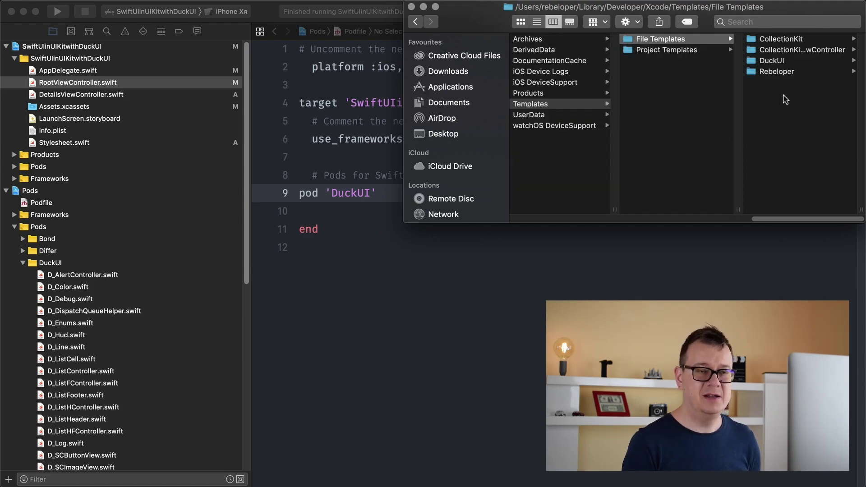
left_click(775, 61)
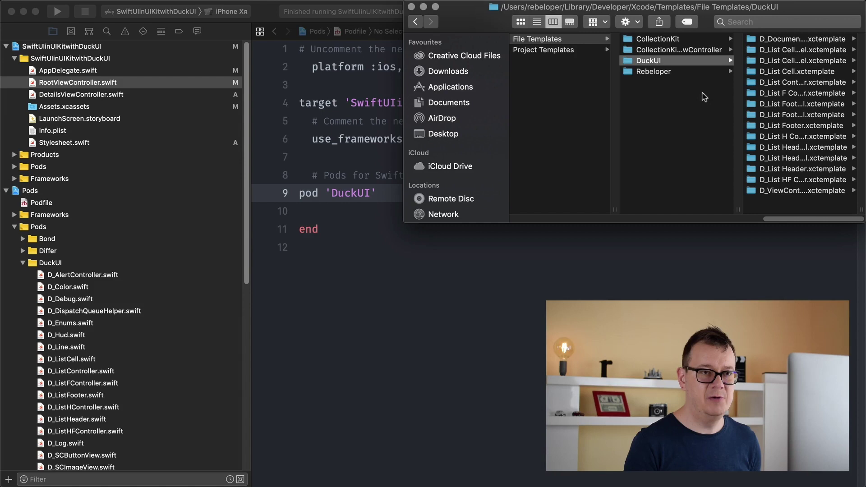
left_click(577, 41)
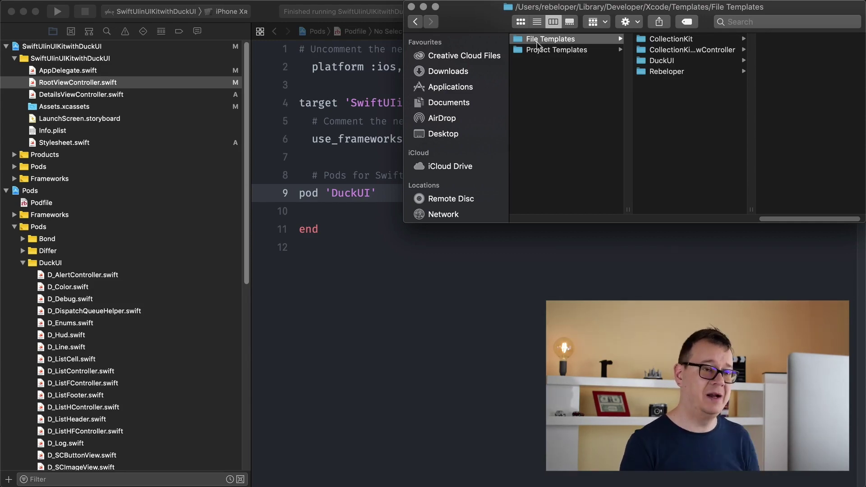
Move RootViewController.swift and DetailsViewController.swift to the Trash.
left_click(386, 255)
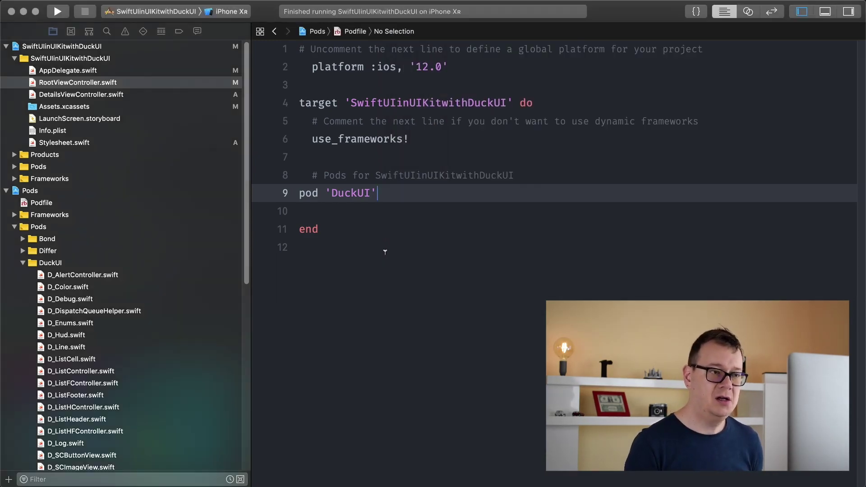
left_click(342, 228)
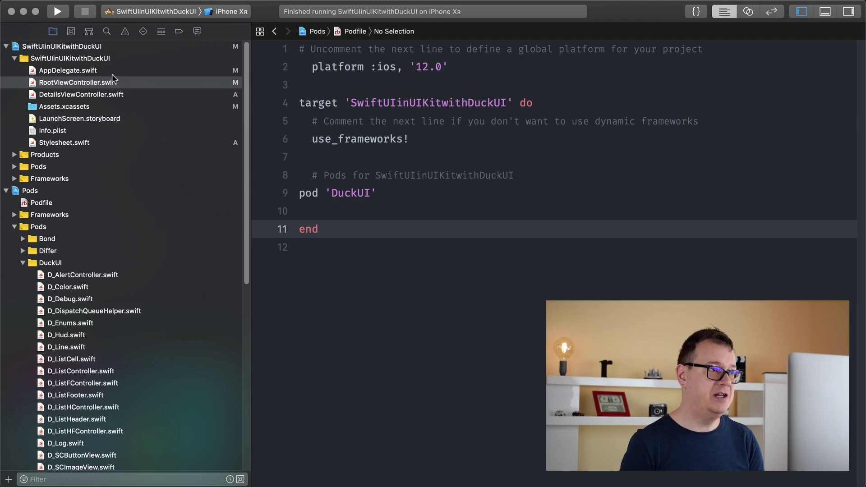
left_click(132, 96)
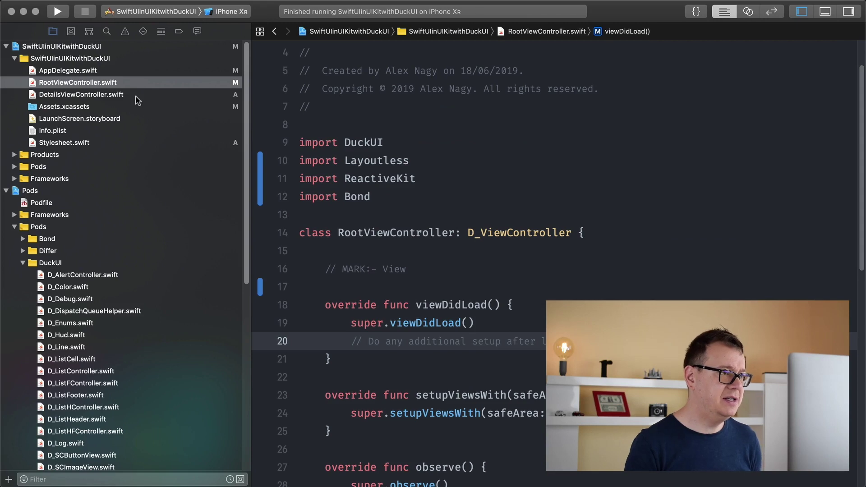
left_click(136, 99, "shift")
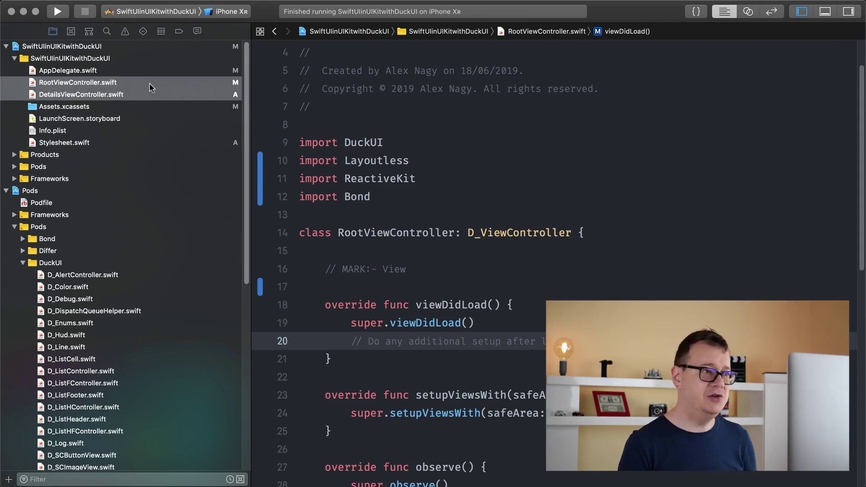
right_click(150, 83)
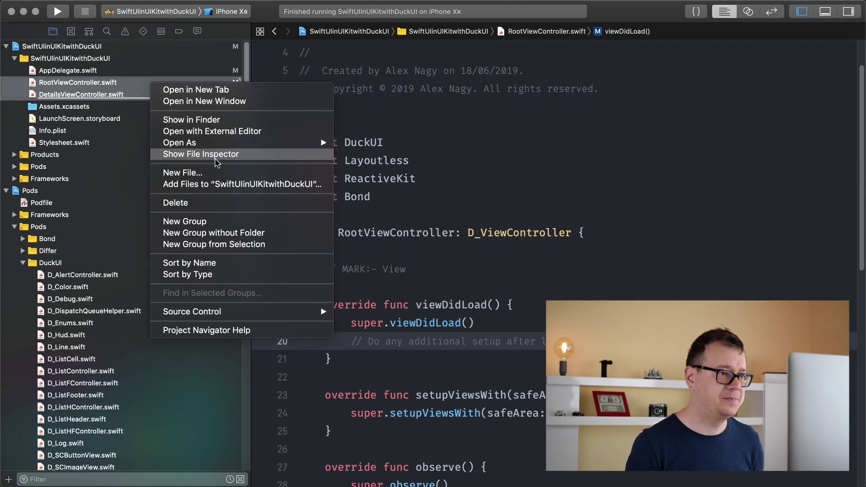
left_click(216, 208)
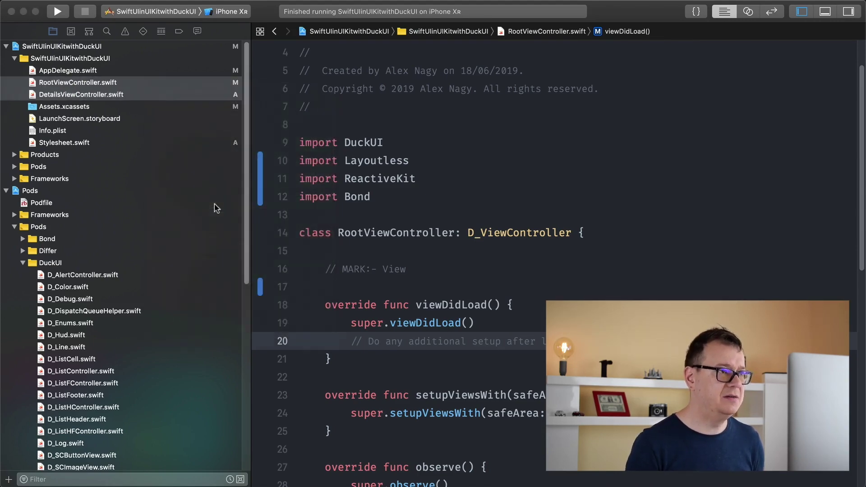
left_click(550, 187)
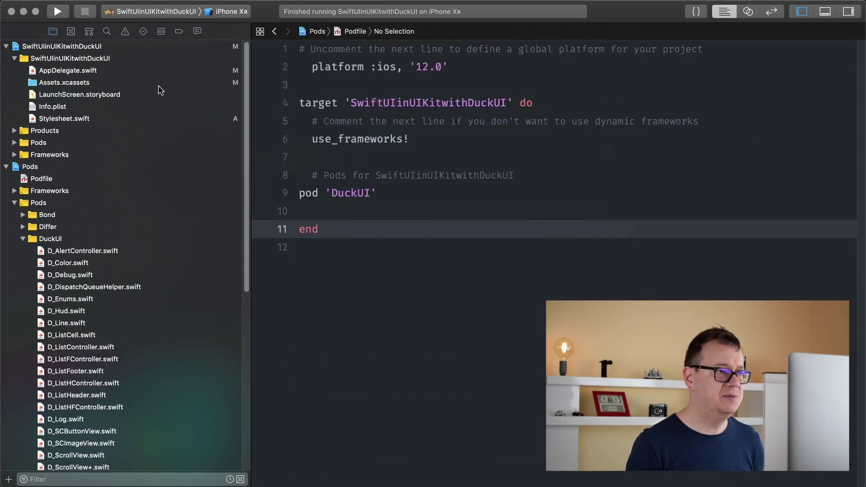
Check AppDelegate.swift's now-unresolved RootViewController reference on line 20.
left_click(111, 72)
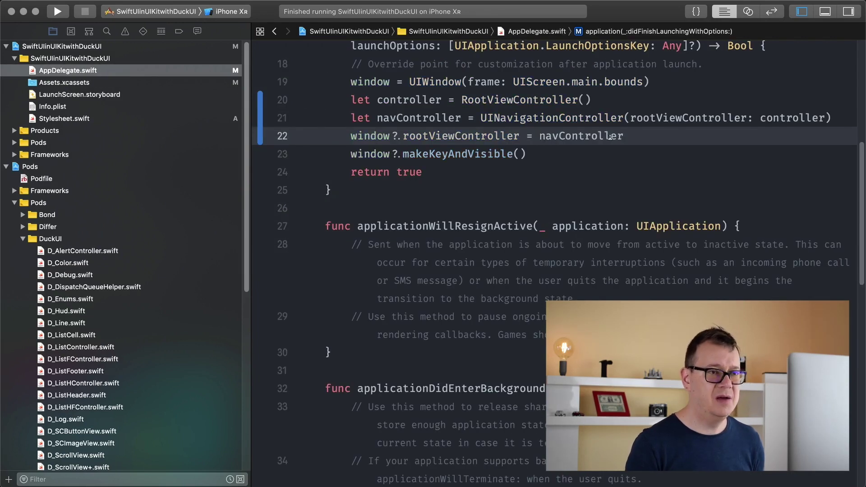
left_click(513, 99)
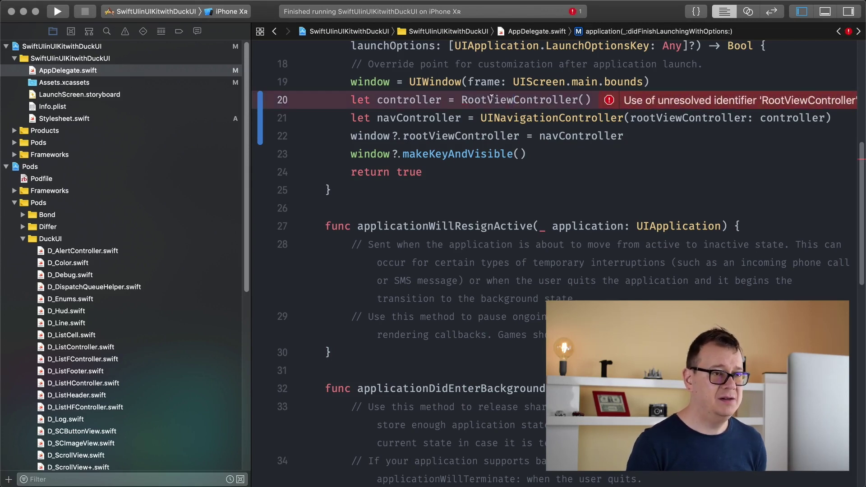
left_click(128, 60)
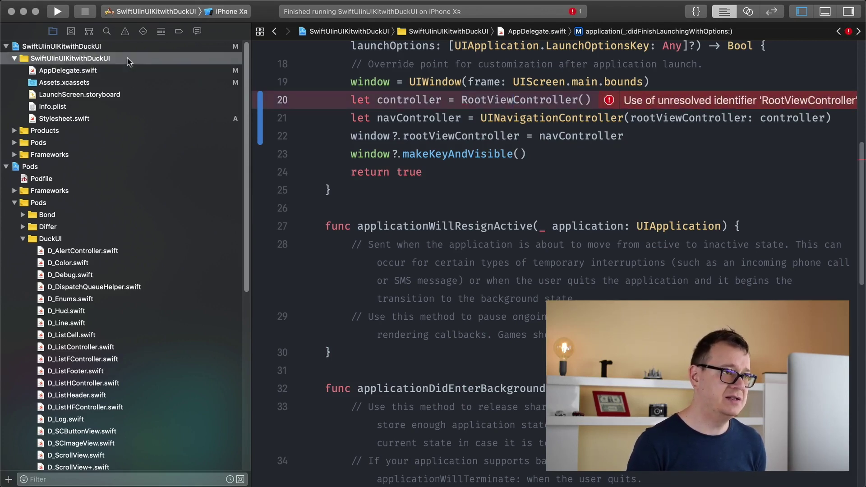
Create DocumentSerializable.swift in the main group from the DuckUI D_Document Serializable template.
right_click(128, 60)
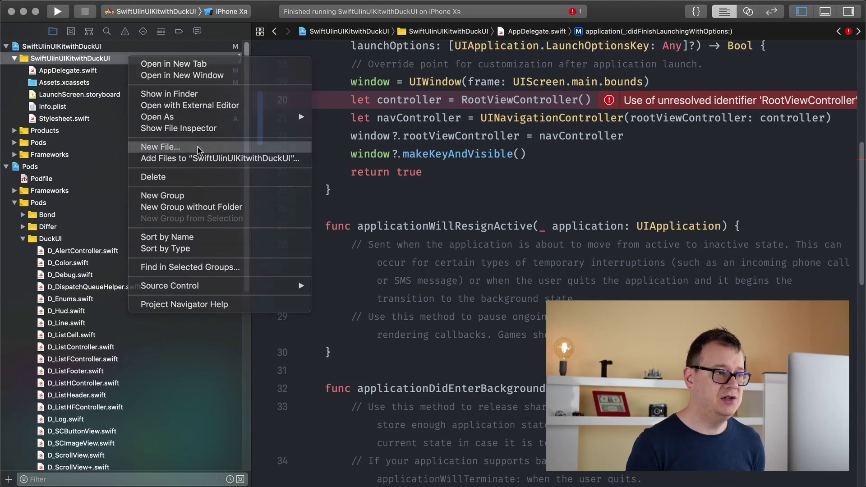
left_click(161, 147)
scroll(476, 151, "down", 5)
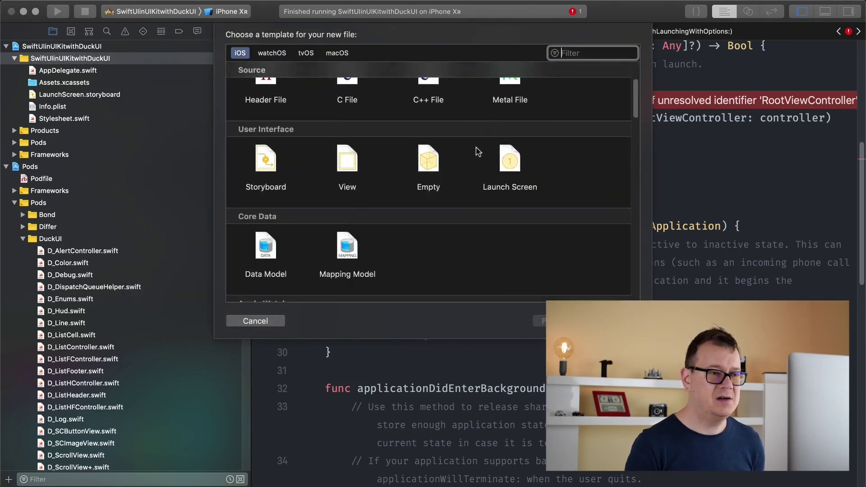
scroll(476, 152, "down", 5)
scroll(476, 152, "down", 5)
scroll(476, 152, "down", 5)
scroll(476, 151, "down", 3)
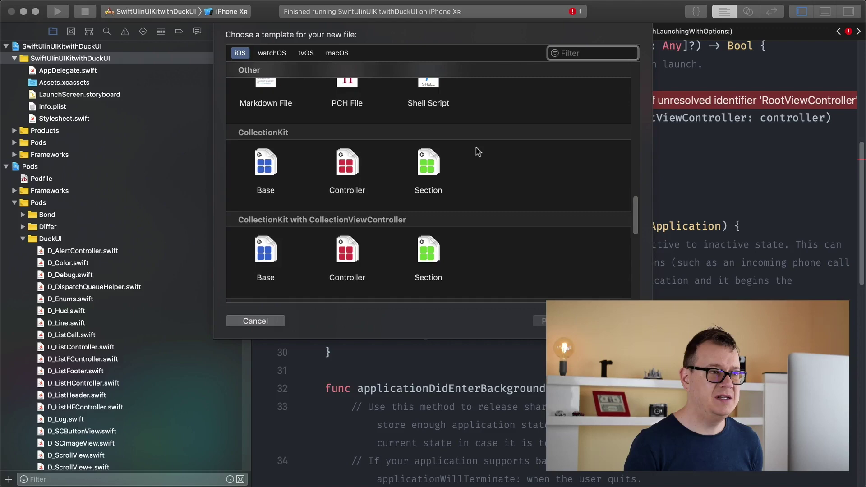
scroll(476, 152, "down", 3)
scroll(476, 152, "down", 3)
scroll(277, 125, "down", 1)
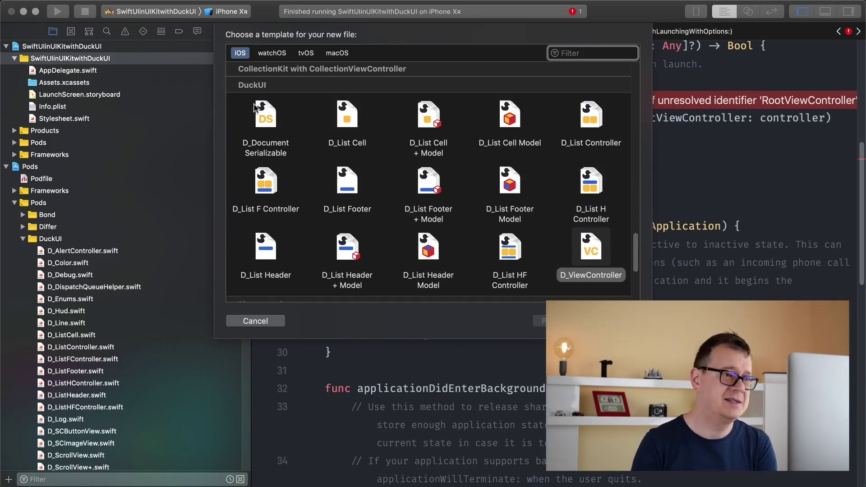
left_click(265, 119)
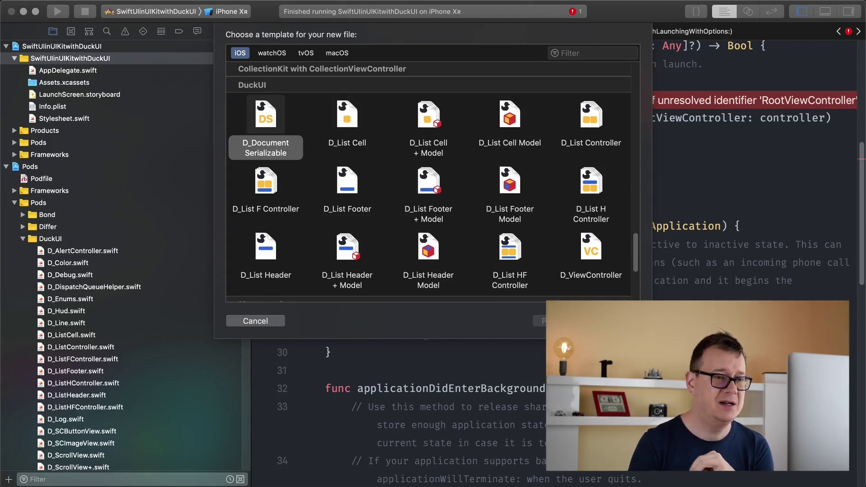
key("Return")
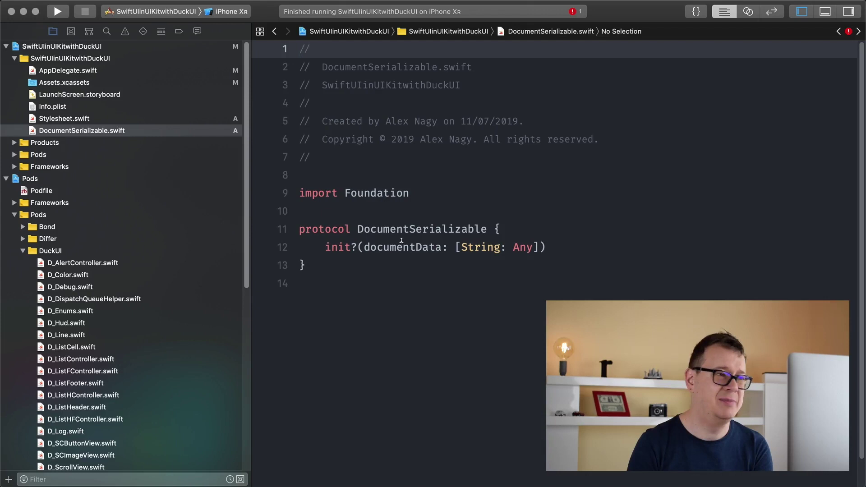
Open the new-file template chooser from the main project group.
left_click(125, 59)
right_click(132, 59)
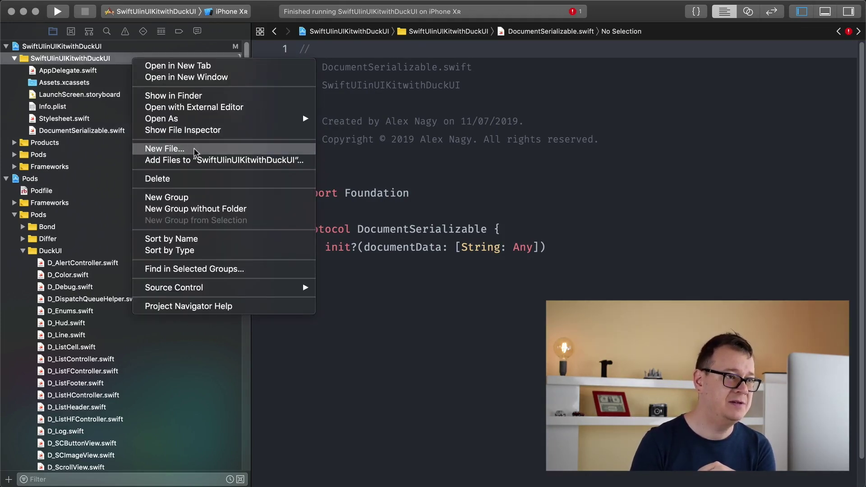
left_click(164, 148)
scroll(526, 191, "down", 5)
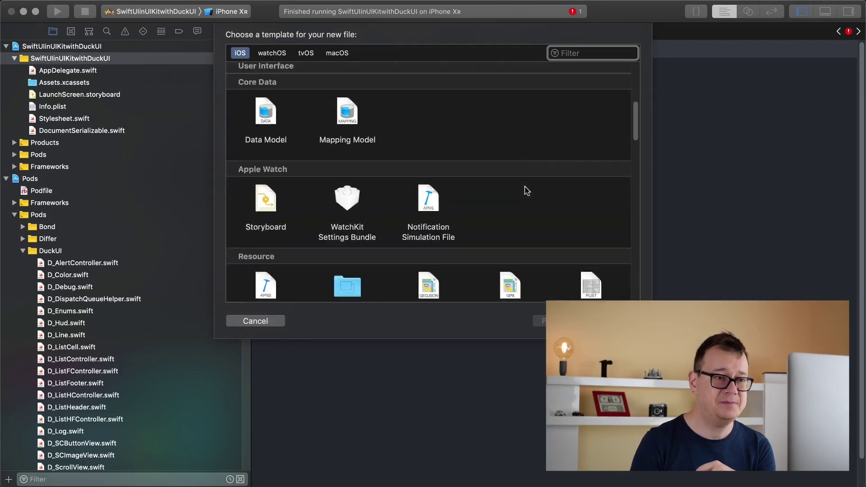
scroll(526, 191, "down", 5)
scroll(525, 191, "down", 5)
scroll(526, 191, "down", 5)
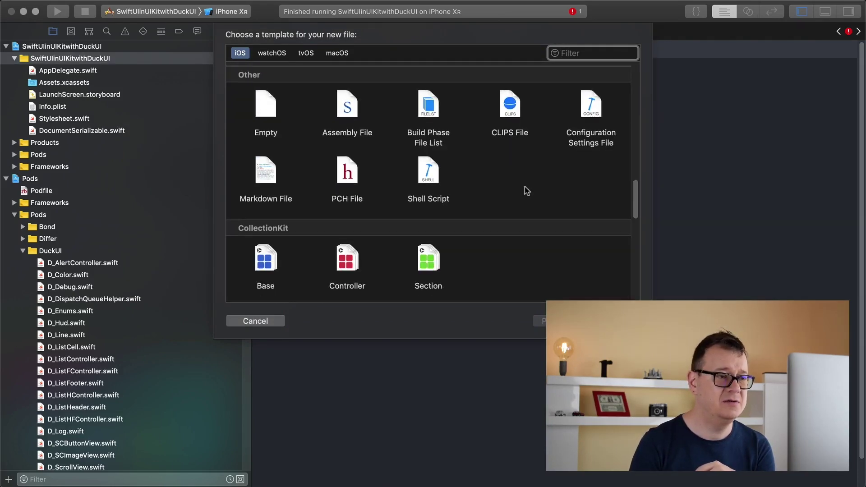
scroll(525, 190, "down", 5)
scroll(526, 191, "down", 2)
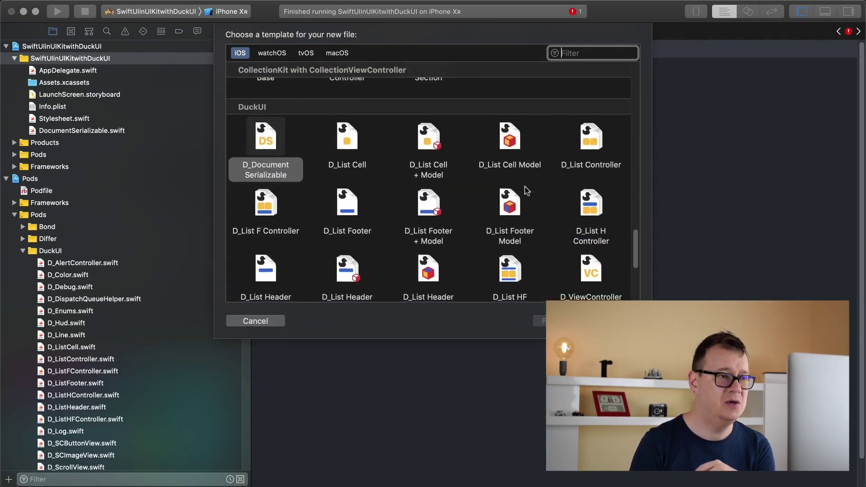
scroll(526, 191, "down", 1)
scroll(525, 191, "down", 2)
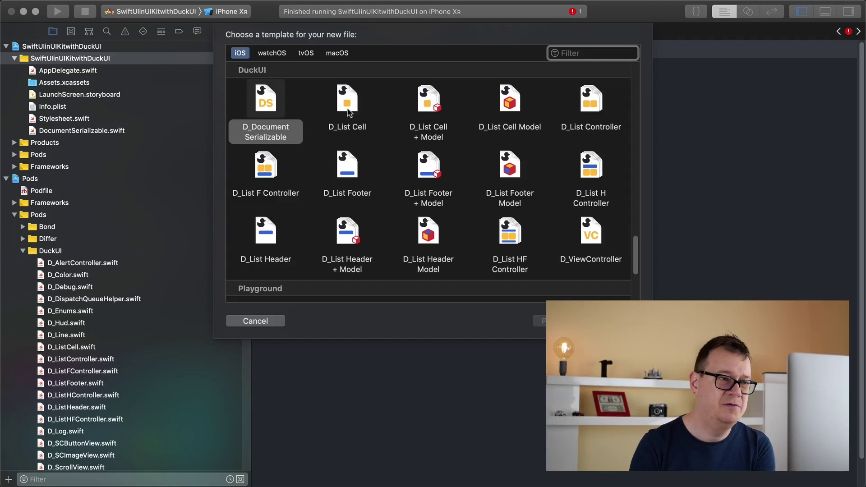
Compare the DuckUI list controller, cell and header templates, then select D_List Controller.
left_click(588, 107)
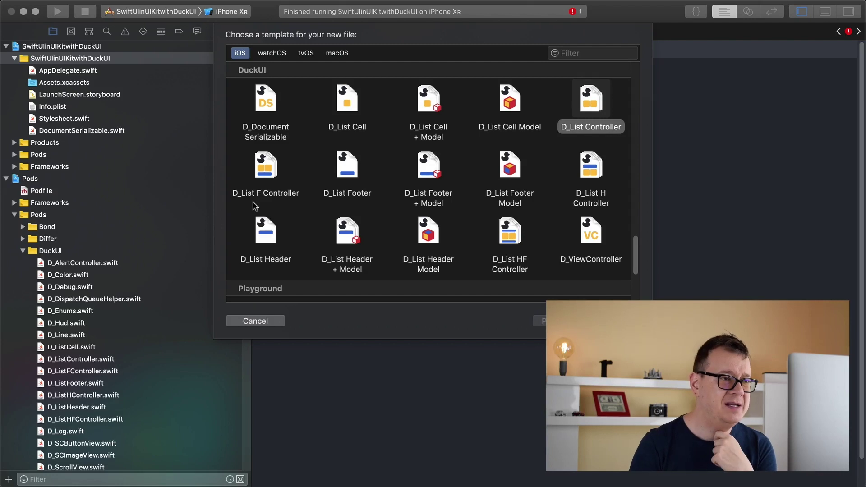
left_click(269, 176)
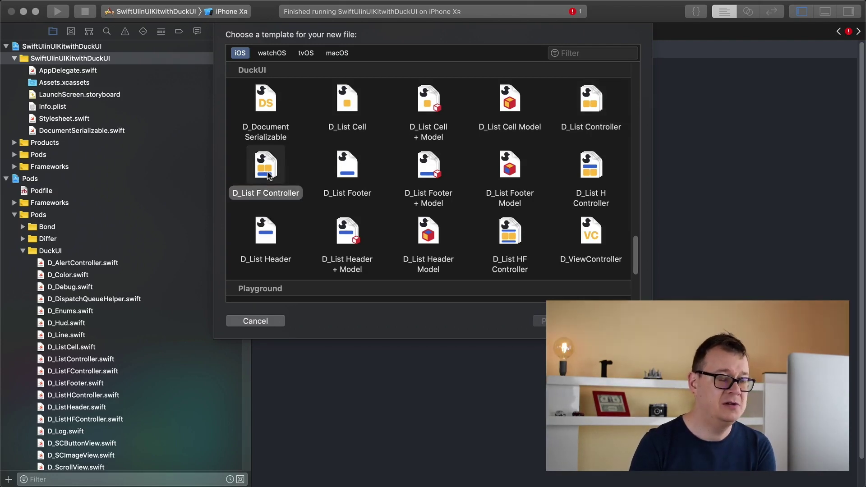
left_click(591, 173)
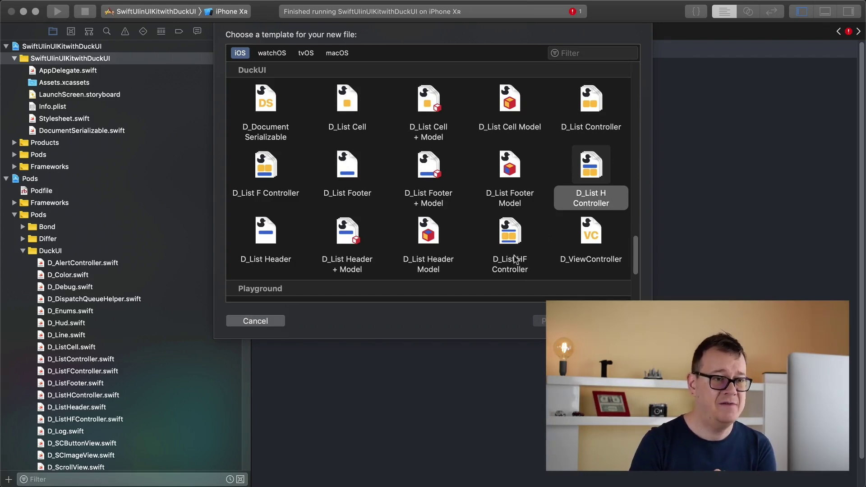
left_click(514, 243)
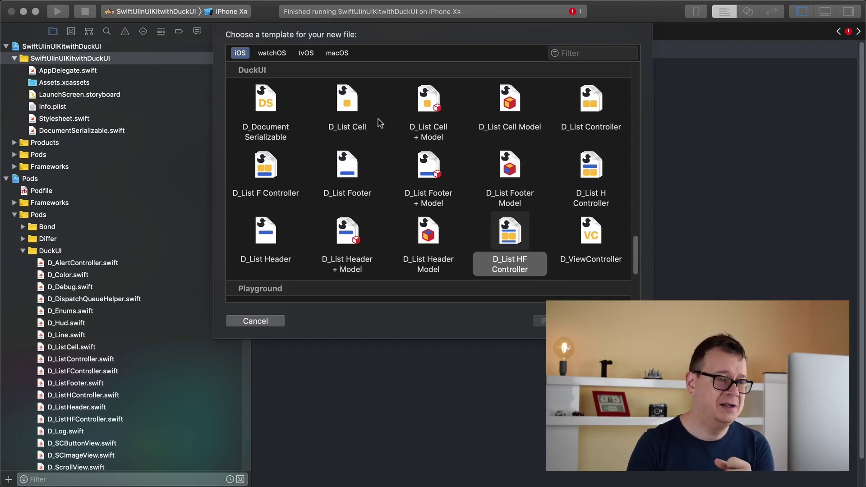
left_click(350, 107)
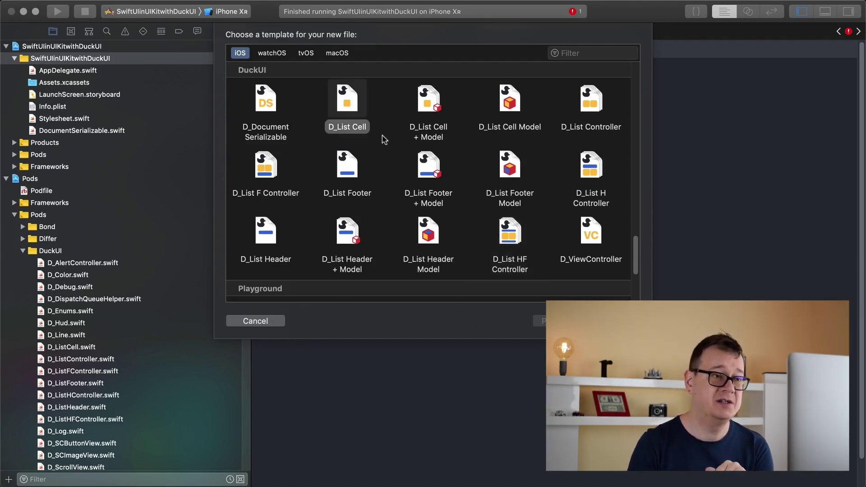
left_click(512, 109)
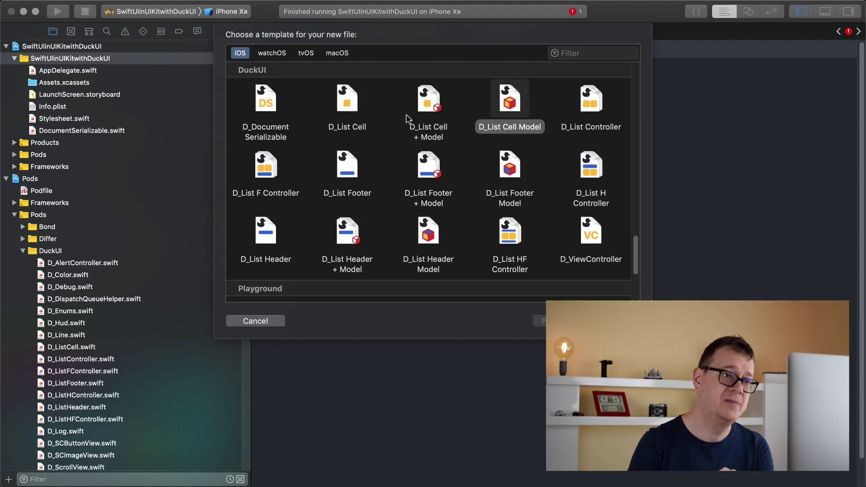
left_click(427, 111)
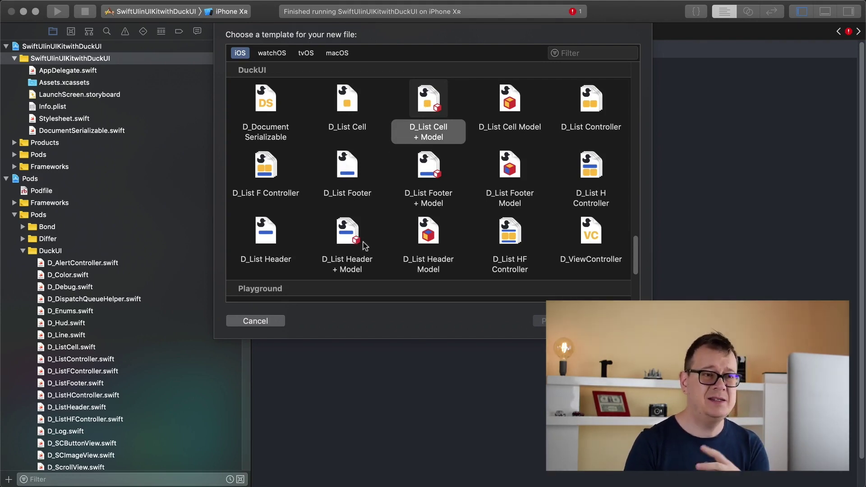
left_click(593, 104)
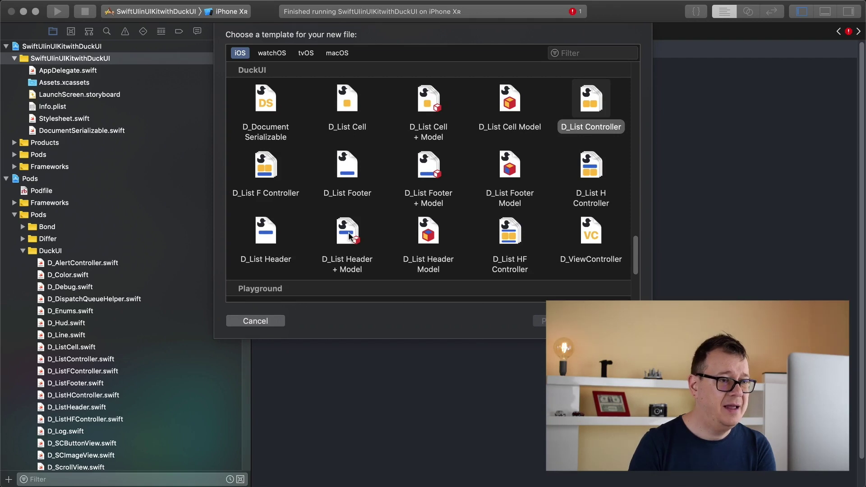
left_click(350, 236)
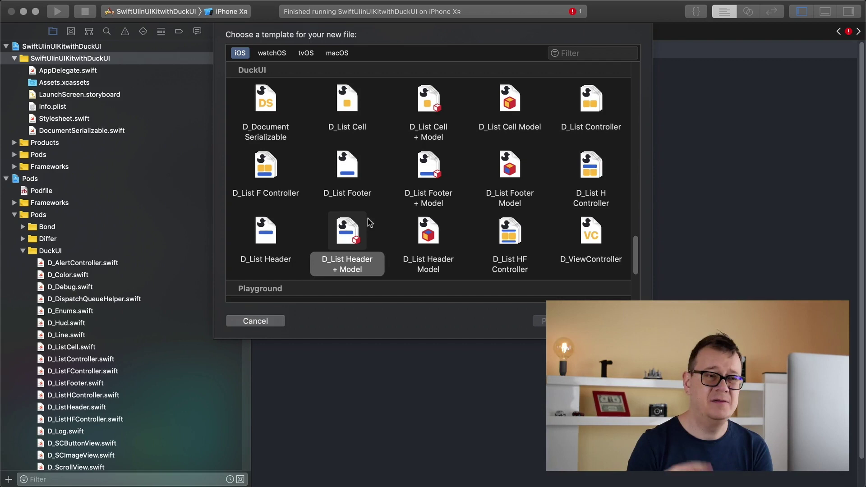
left_click(585, 105)
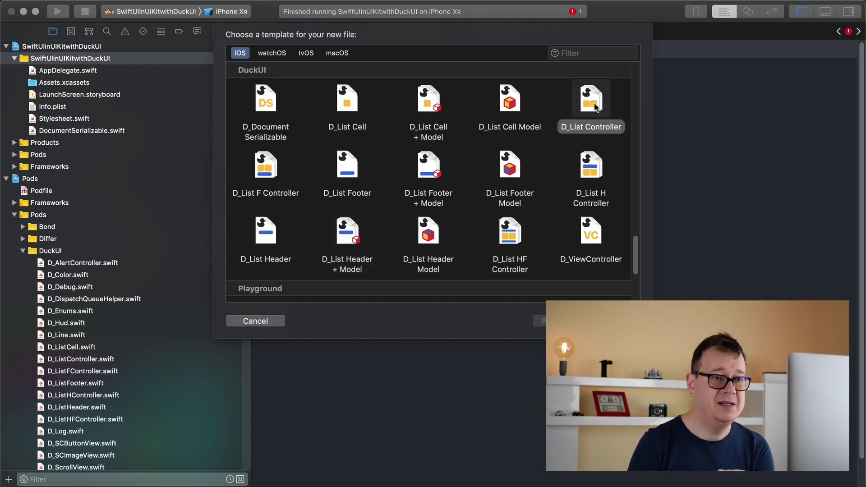
Name the list controller NewsFeed with a Post cell model and continue to saving.
key("Return")
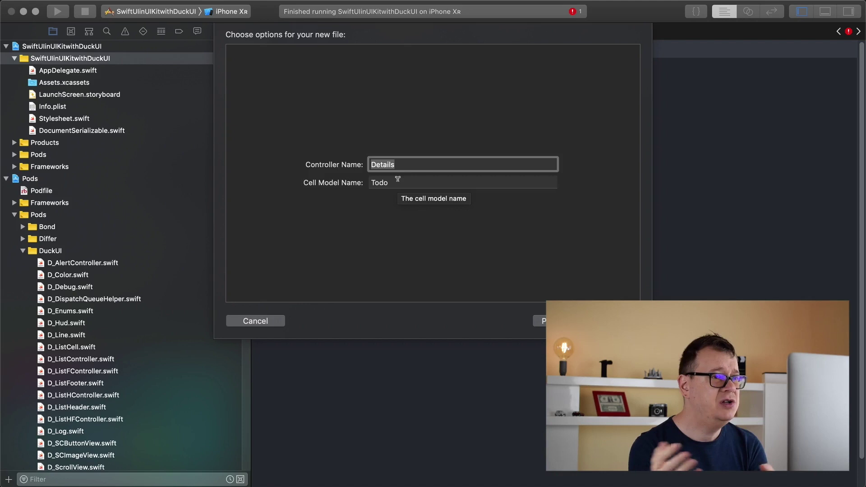
type("Root")
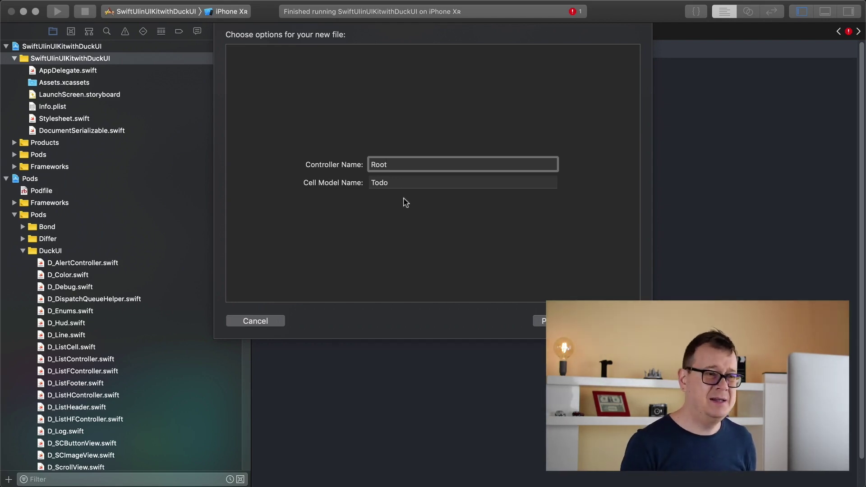
double_click(396, 182)
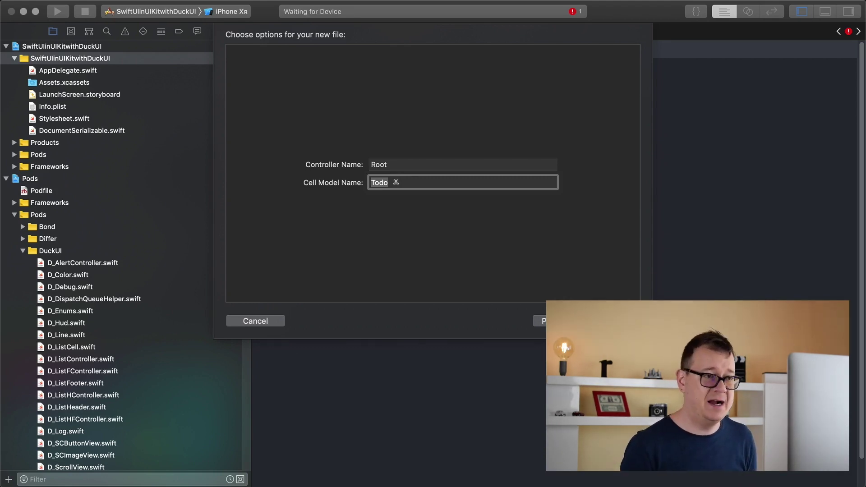
type("Post")
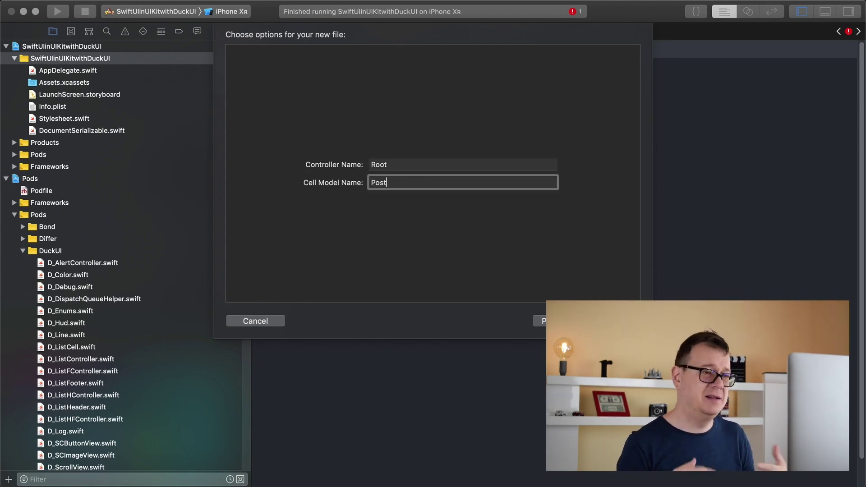
left_click(406, 164)
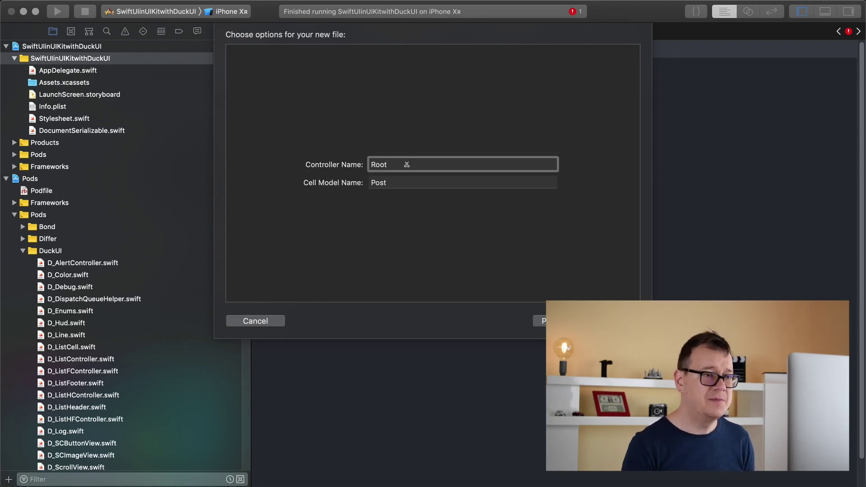
left_click_drag(392, 164, 370, 164)
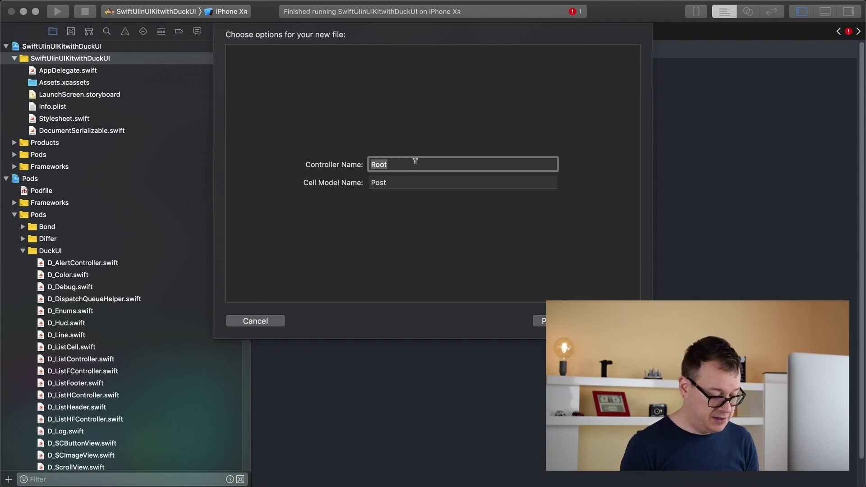
type("NewsFeed")
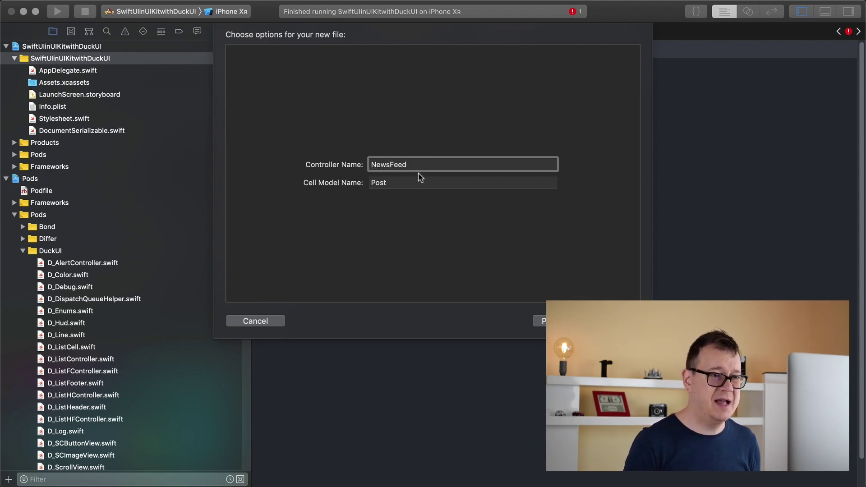
left_click(394, 182)
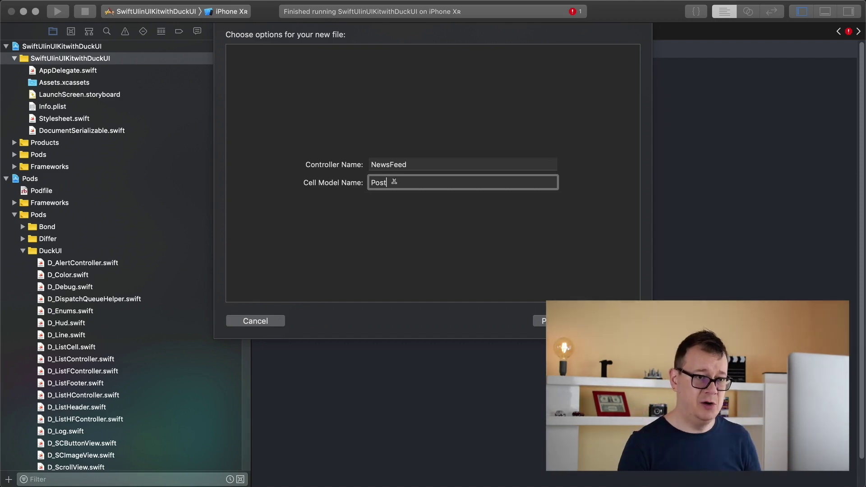
key("Return")
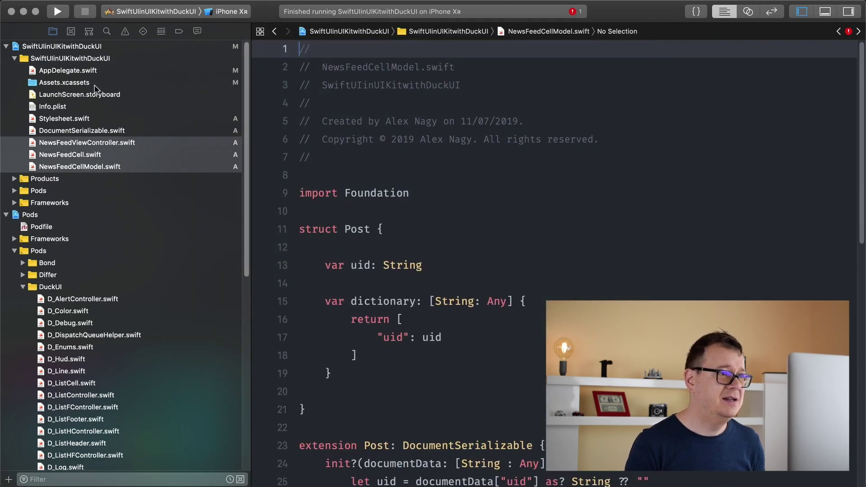
Group the three new NewsFeed files into a group named NewsFeed.
right_click(151, 146)
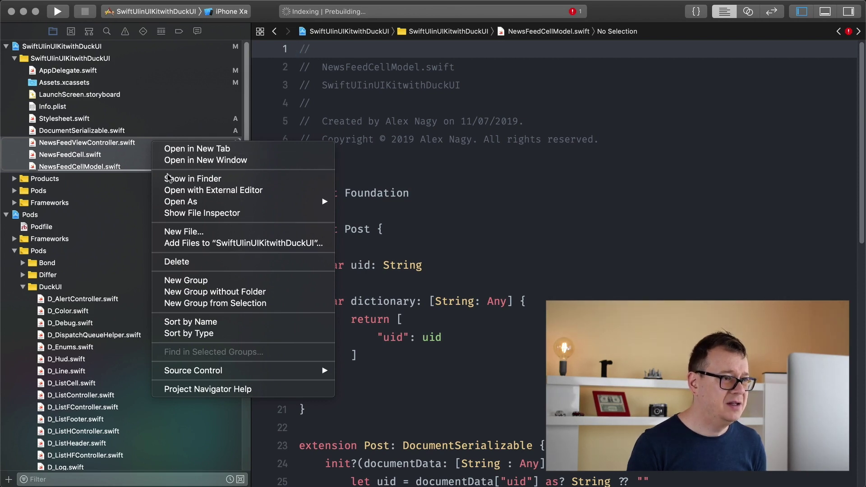
left_click(219, 304)
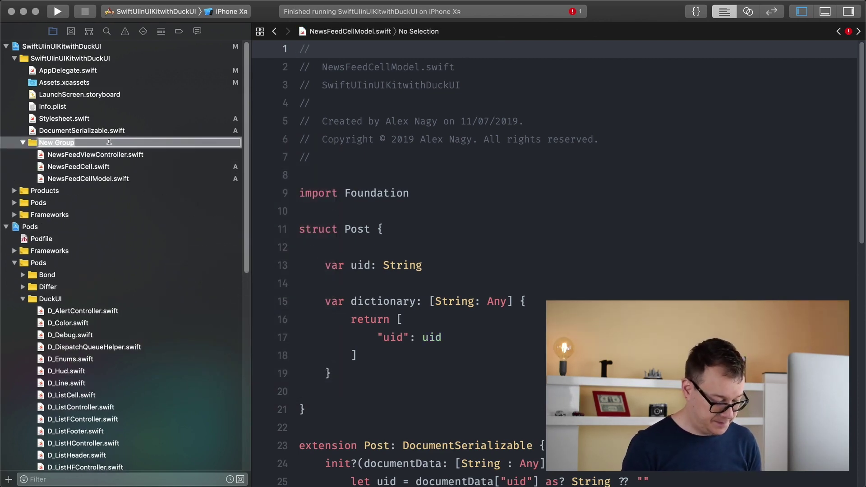
type("NewsFeed")
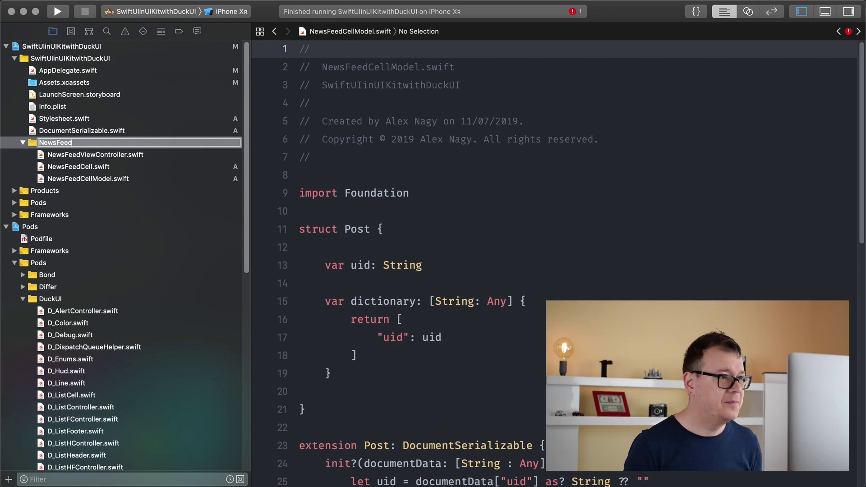
key("Return")
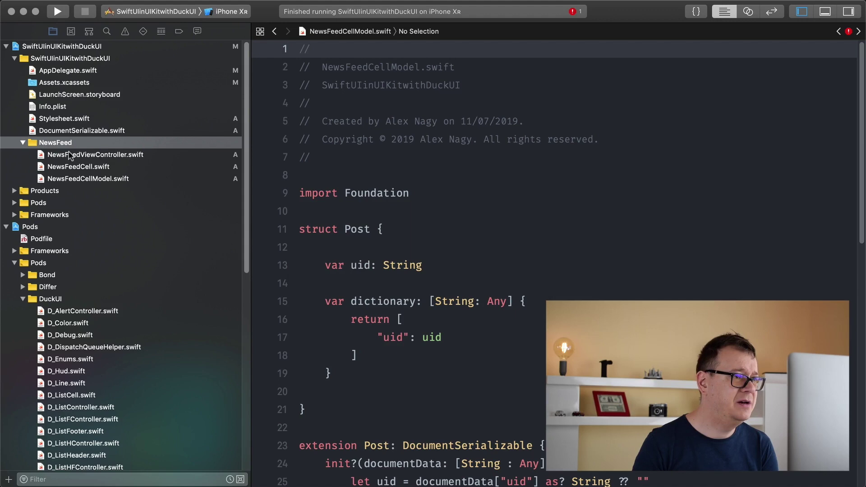
Change AppDelegate line 20 to use NewsFeedViewController, then build and run the app.
left_click(75, 71)
double_click(499, 100)
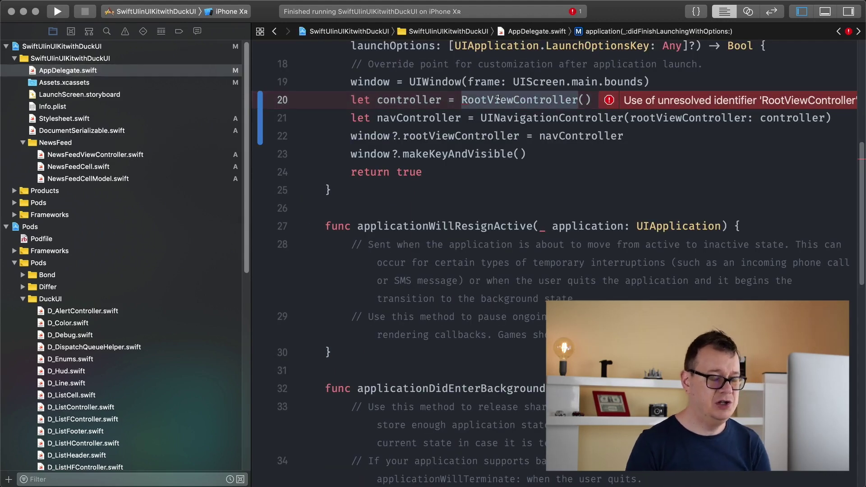
type("News")
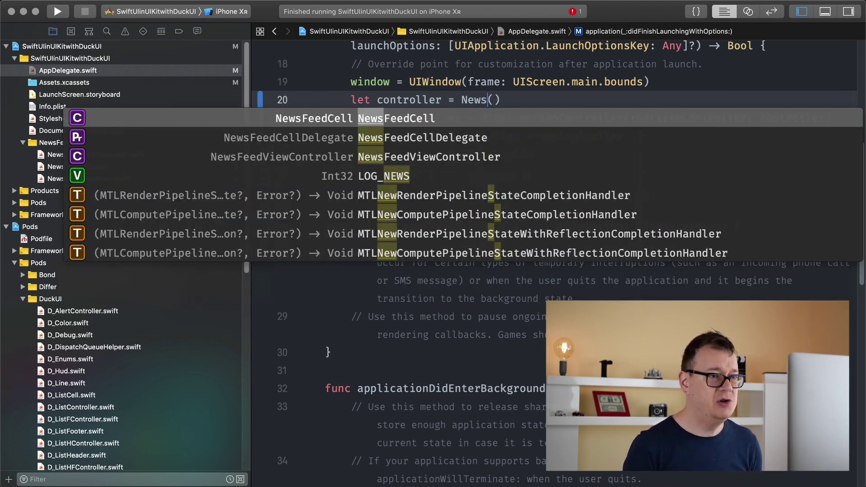
key("Down")
key("Down")
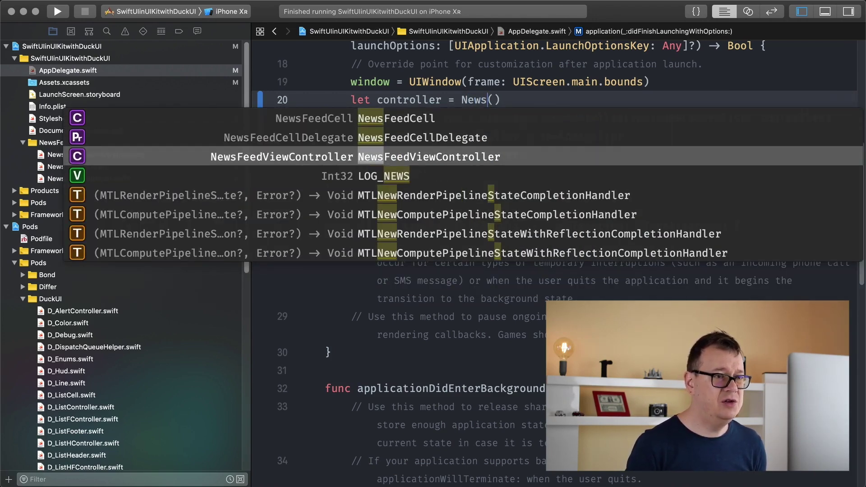
key("Return")
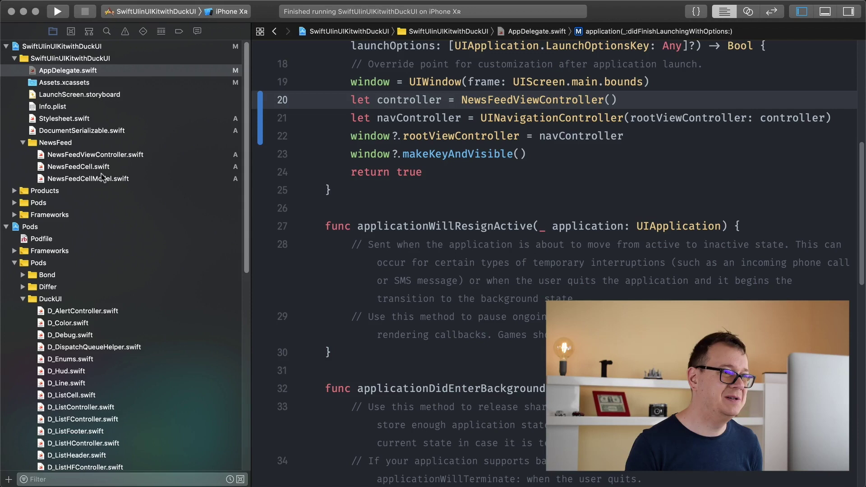
left_click(58, 12)
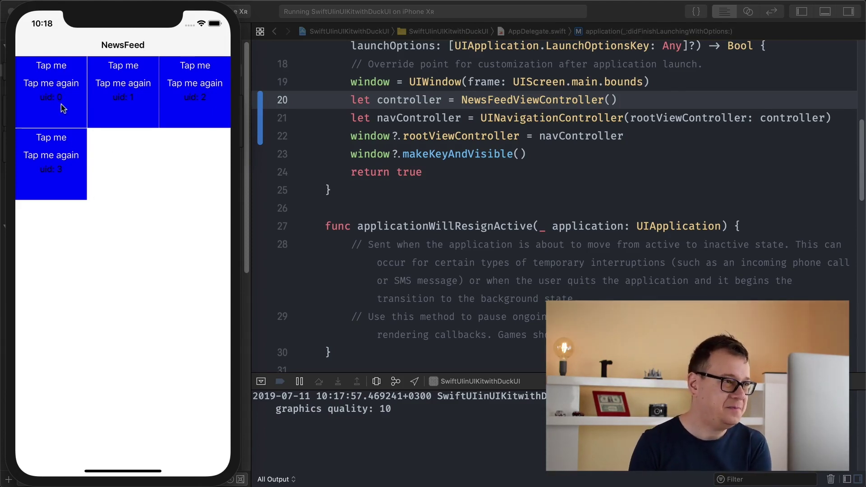
Tap 'Tap me', 'Tap me again' and all four NewsFeed cells, then hide the simulator.
left_click(52, 67)
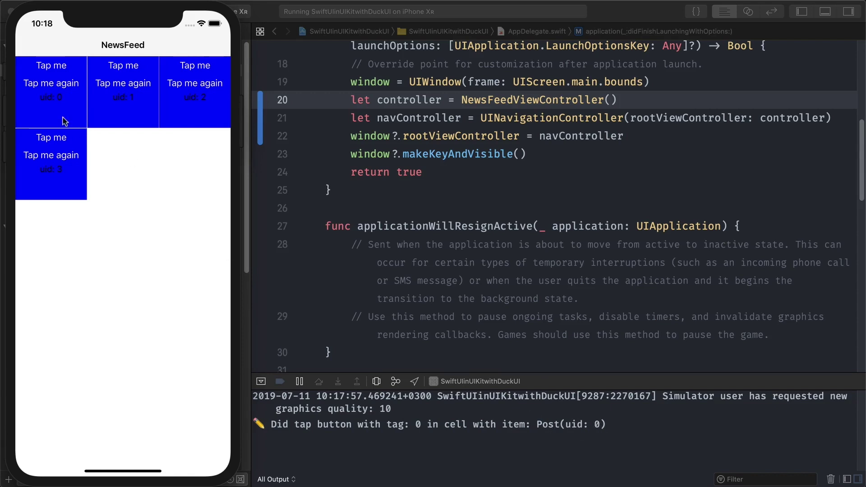
left_click(48, 88)
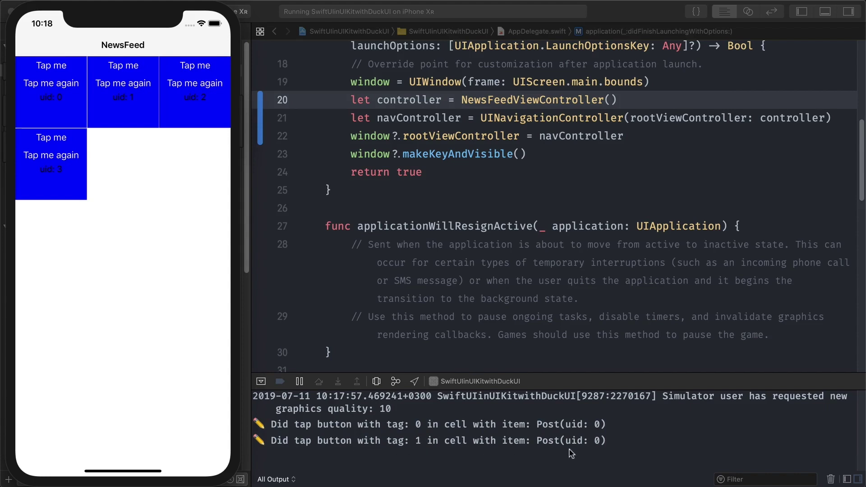
left_click(54, 119)
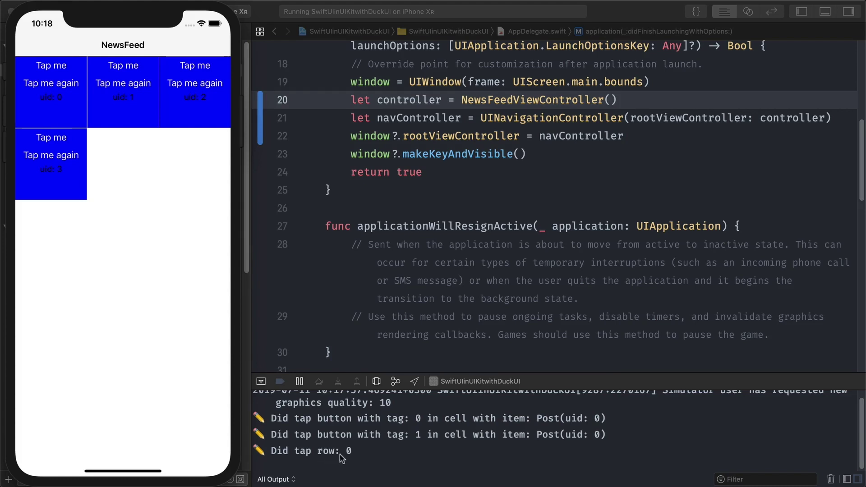
left_click(132, 123)
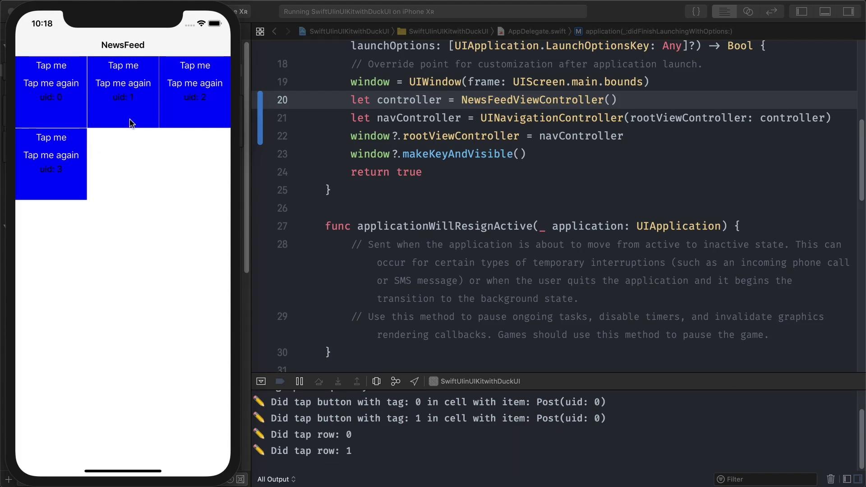
left_click(192, 119)
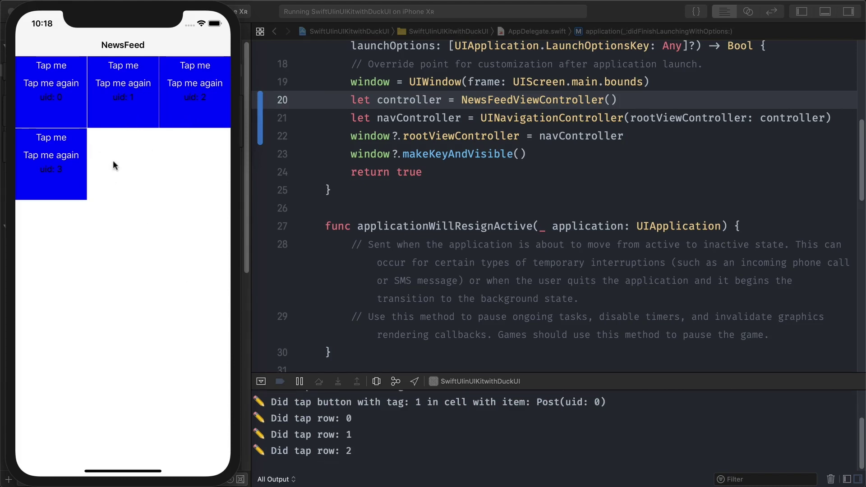
left_click(62, 186)
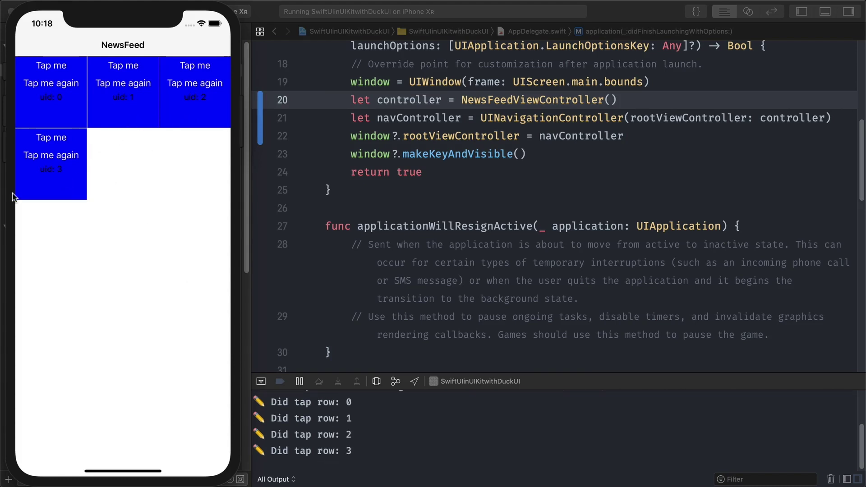
left_click(52, 160)
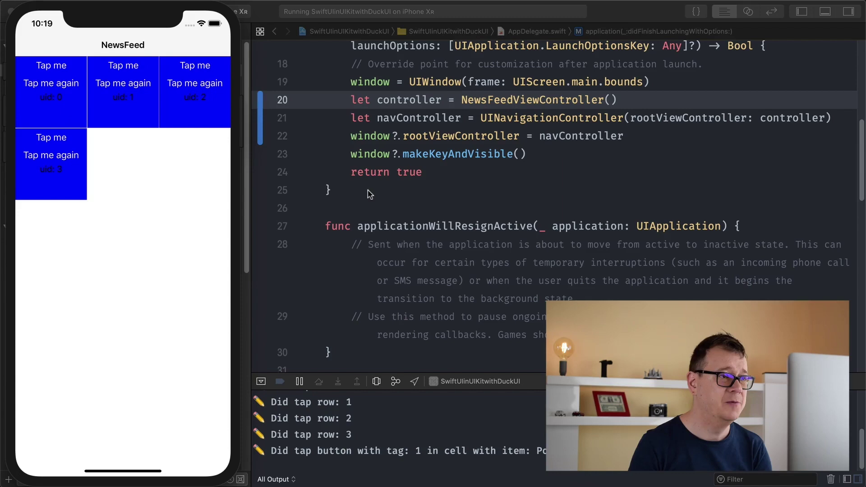
key("super+h")
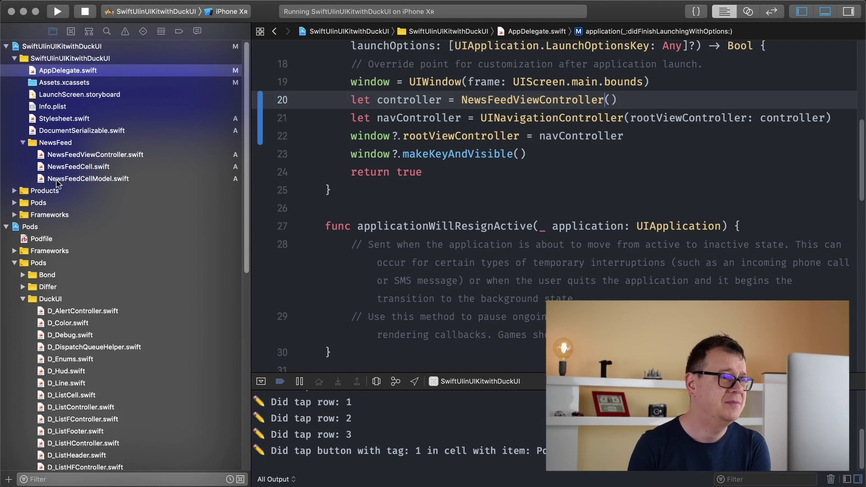
Open NewsFeedCellModel.swift, stop the running app, and inspect struct Post and its uid property.
left_click(137, 179)
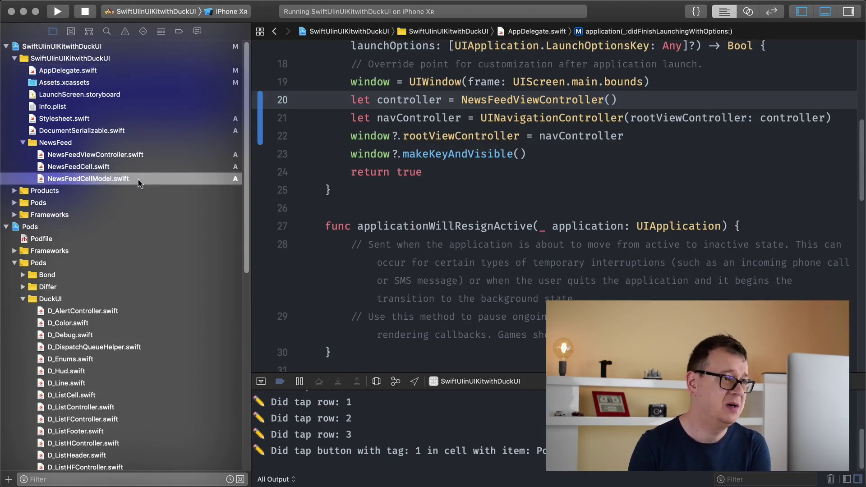
scroll(486, 295, "down", 1)
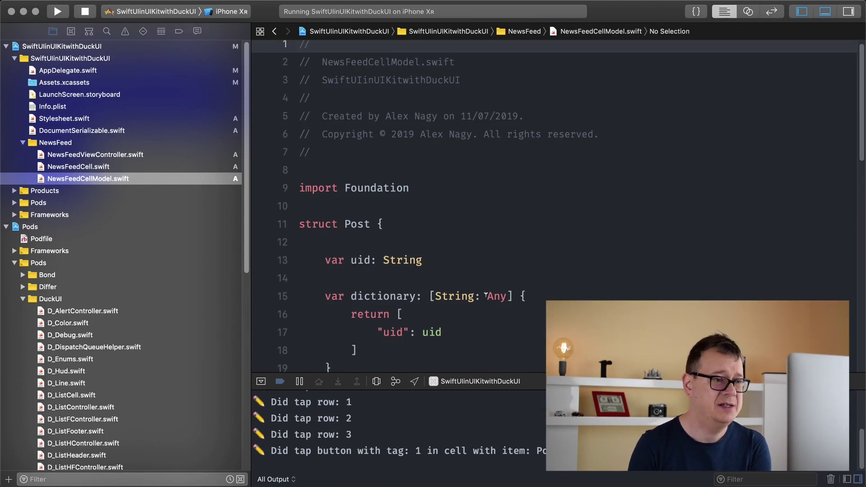
left_click(84, 11)
scroll(565, 232, "down", 2)
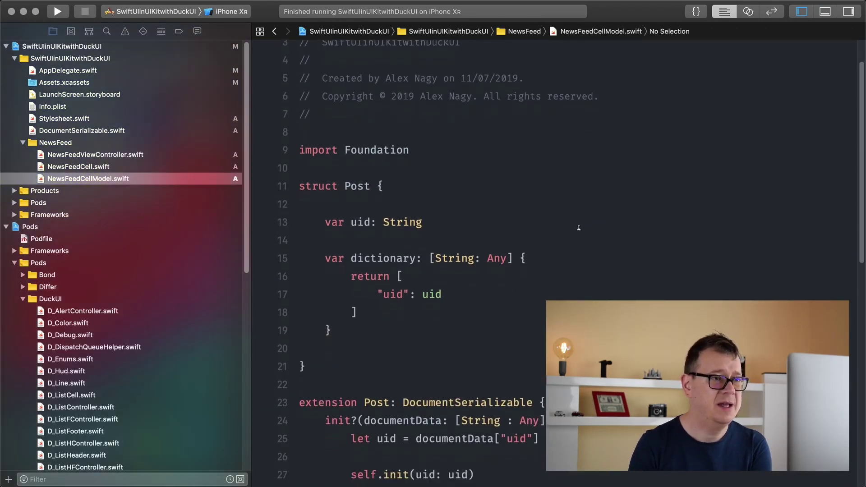
scroll(575, 230, "down", 3)
scroll(574, 230, "down", 1)
scroll(562, 224, "down", 2)
scroll(553, 217, "down", 1)
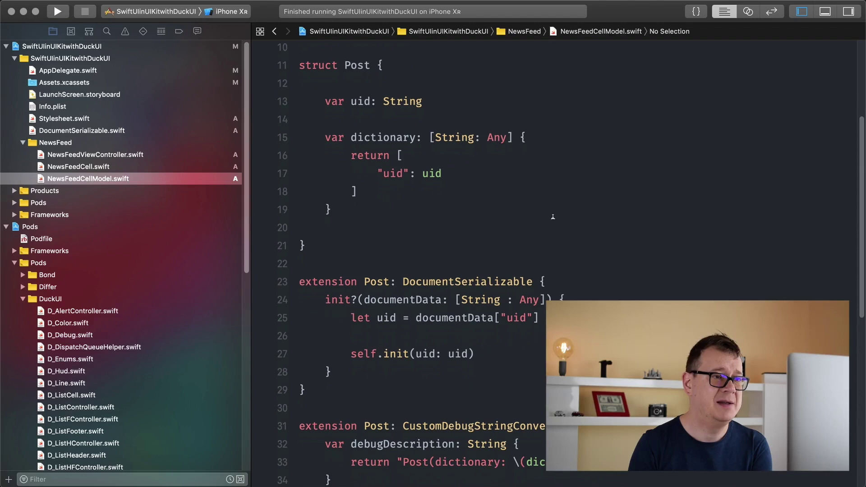
left_click(349, 65)
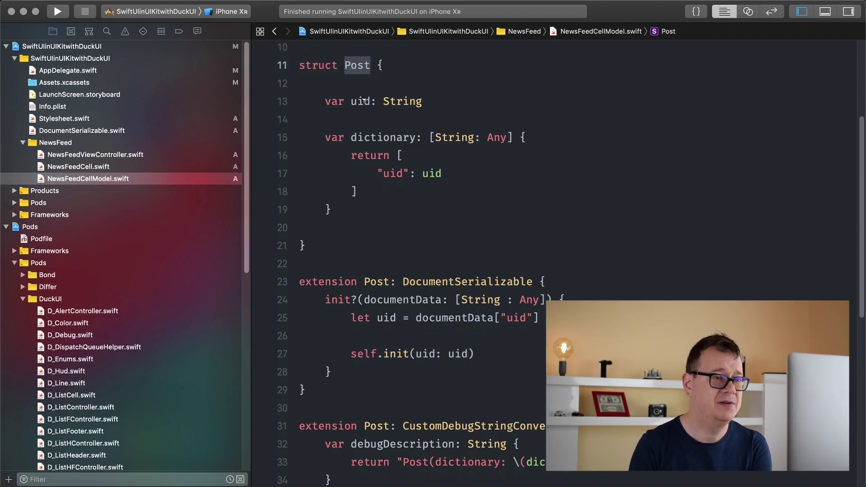
left_click(364, 101)
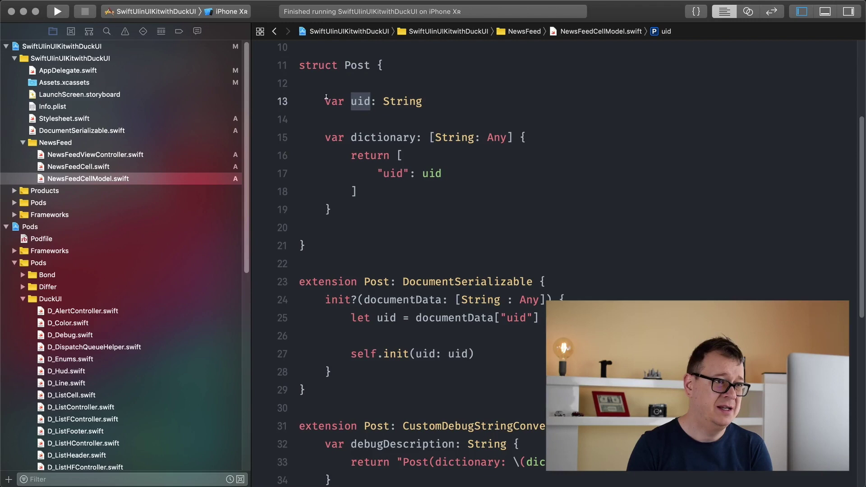
left_click_drag(326, 100, 422, 103)
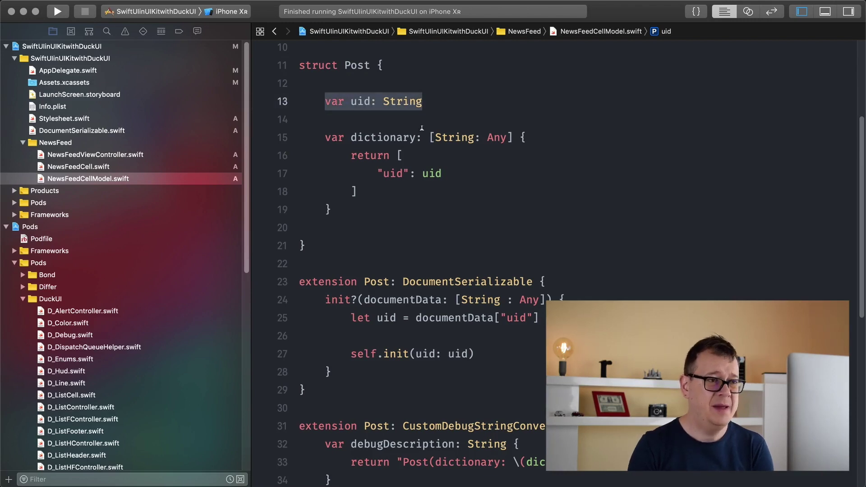
left_click_drag(379, 172, 442, 174)
scroll(406, 216, "down", 2)
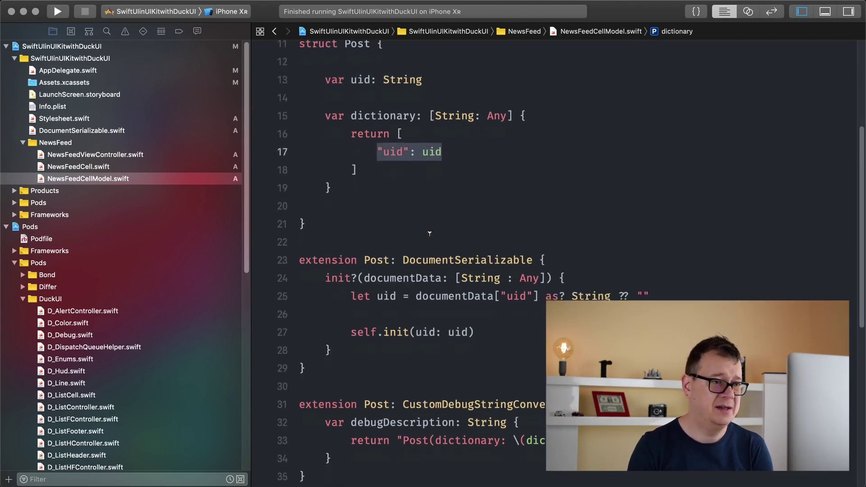
scroll(406, 220, "down", 4)
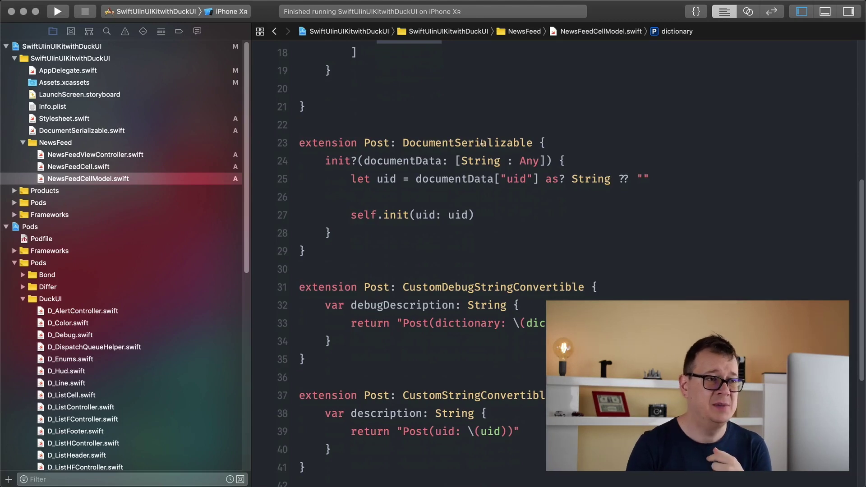
Review the init?(documentData:) initializer and the debugDescription and description extensions.
double_click(402, 160)
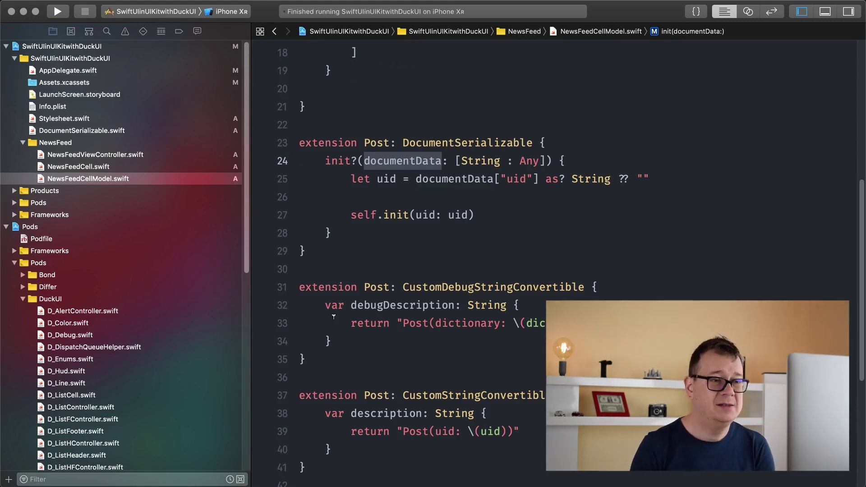
scroll(332, 315, "down", 2)
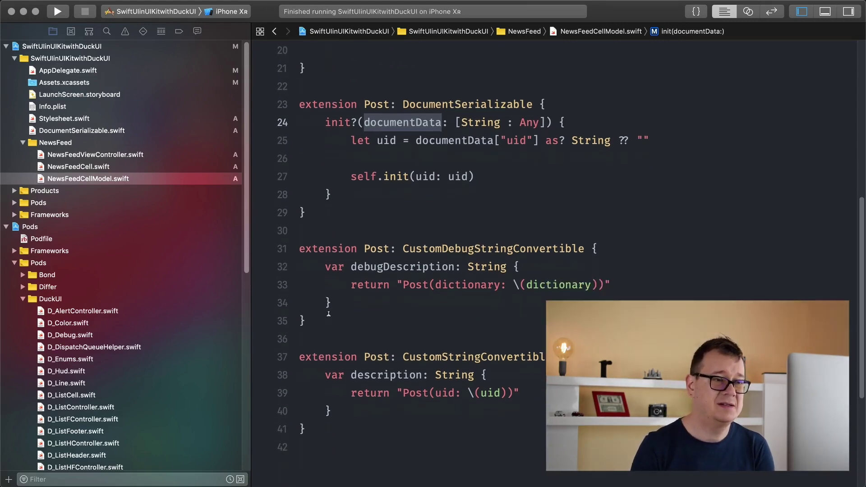
left_click(410, 267)
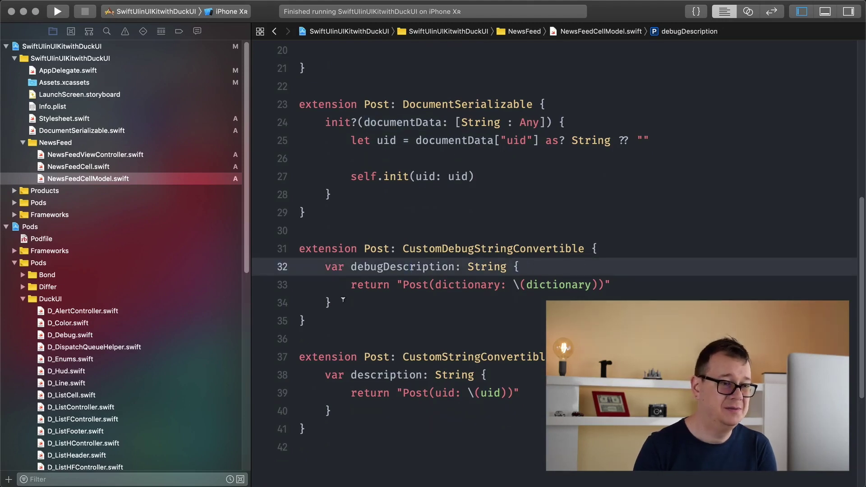
double_click(387, 375)
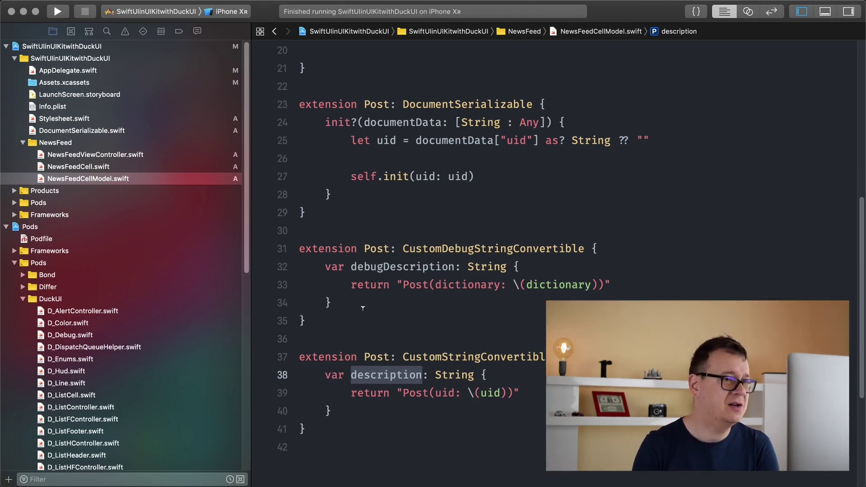
scroll(362, 309, "up", 1)
scroll(363, 308, "up", 5)
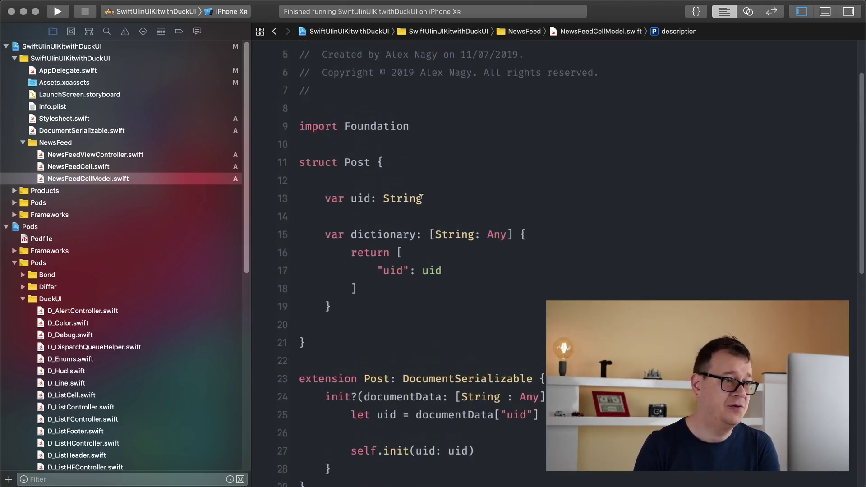
Open NewsFeedCell.swift and inspect the NewsFeedCellDelegate protocol and its didTapButton method.
left_click(75, 168)
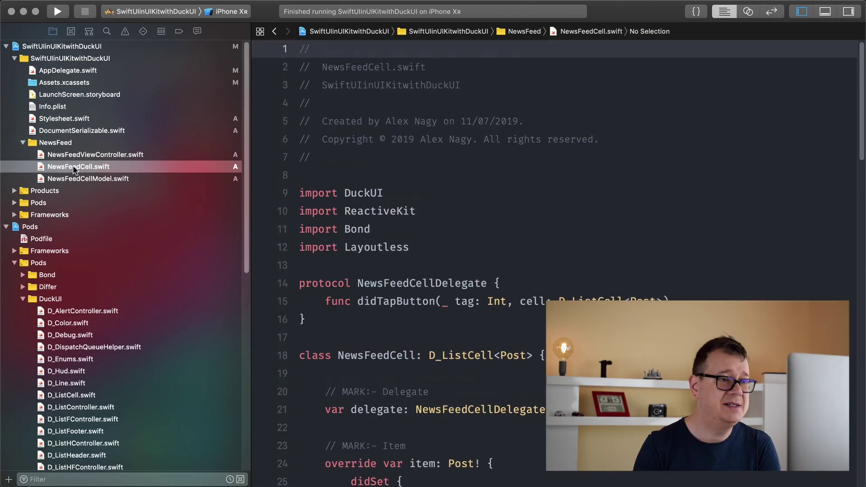
scroll(546, 211, "down", 2)
scroll(546, 210, "down", 3)
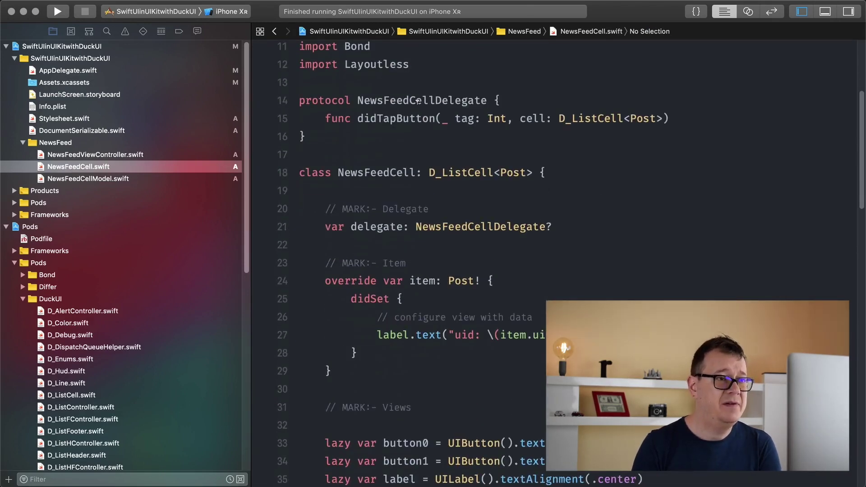
left_click(399, 97)
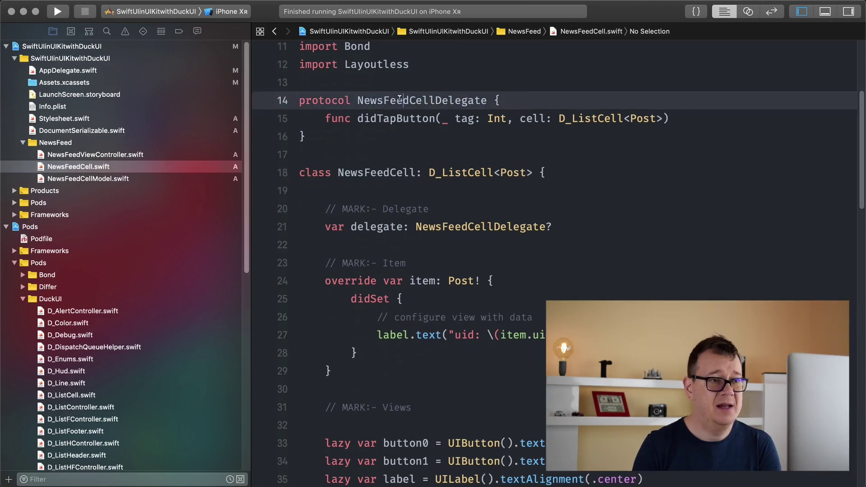
left_click(387, 119)
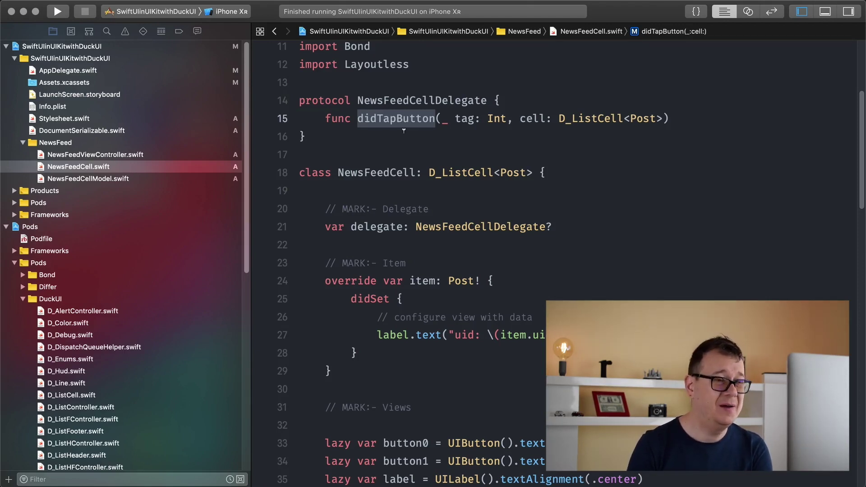
Highlight didTapButton's tag, cell and Post parameters, then the cell's delegate property.
left_click(462, 119)
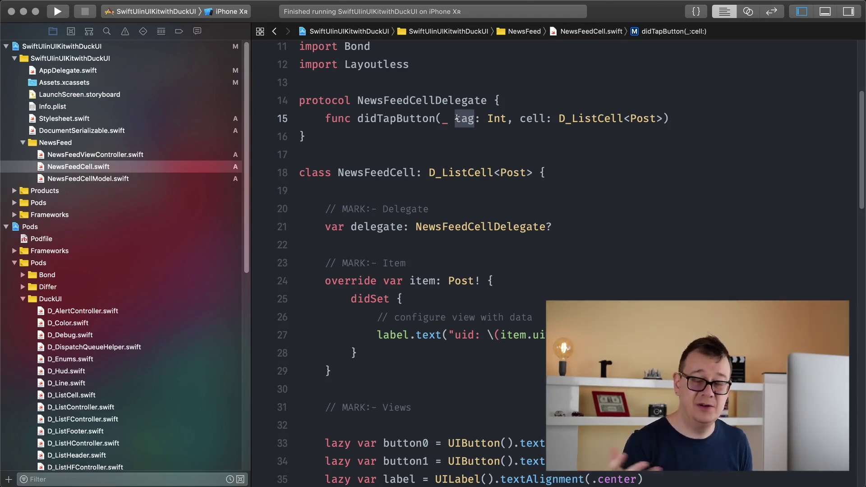
double_click(536, 118)
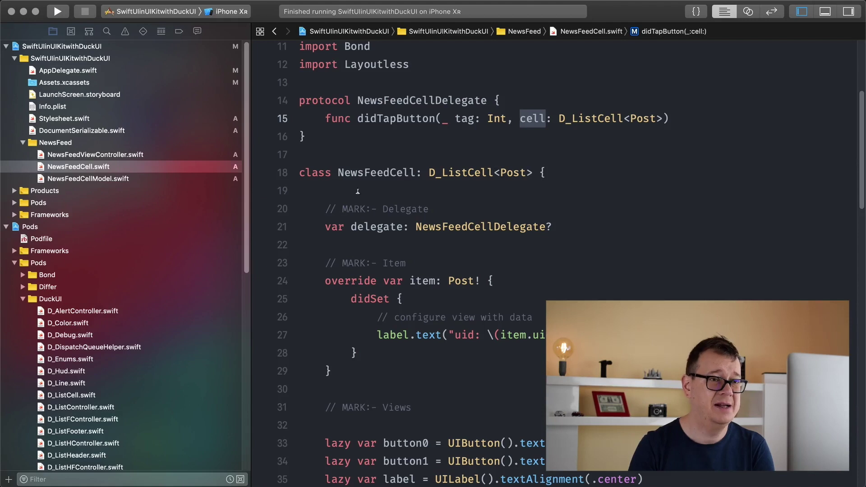
double_click(646, 118)
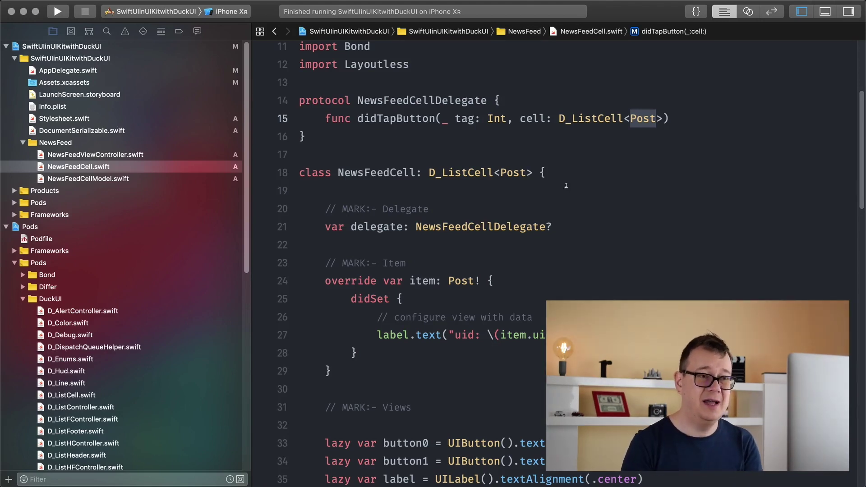
scroll(420, 227, "down", 1)
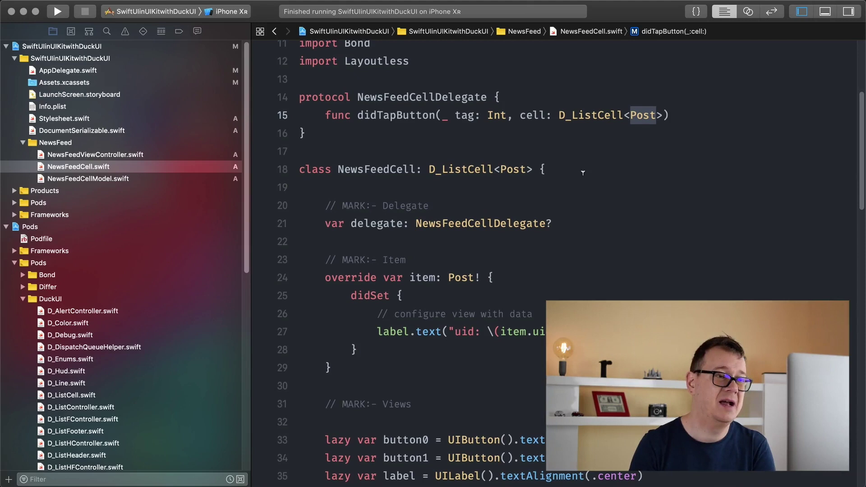
scroll(379, 220, "down", 1)
left_click(374, 216)
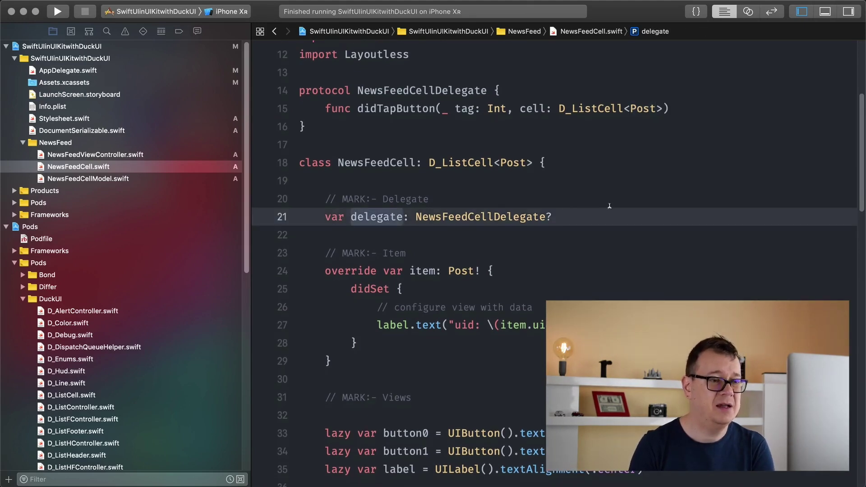
scroll(655, 204, "down", 3)
scroll(655, 204, "down", 2)
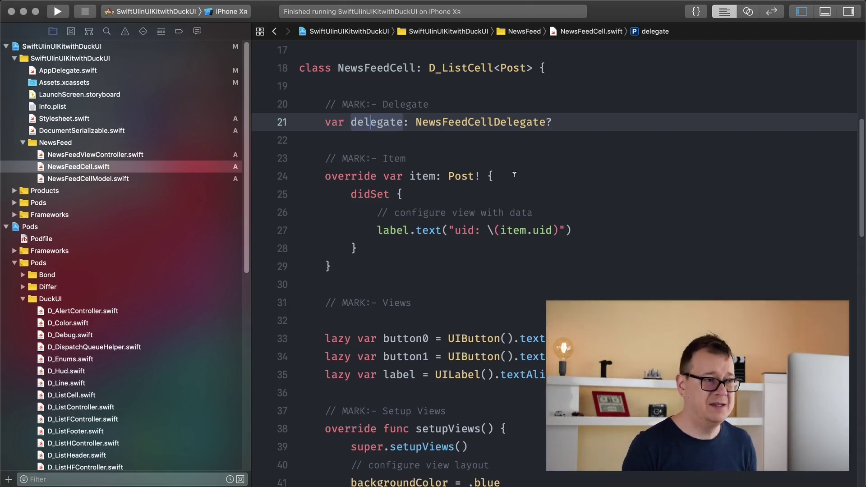
left_click(424, 177)
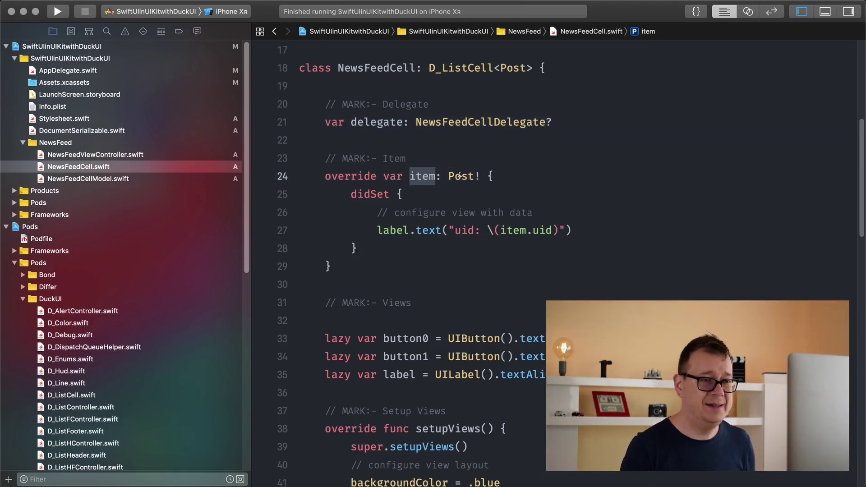
left_click(461, 176)
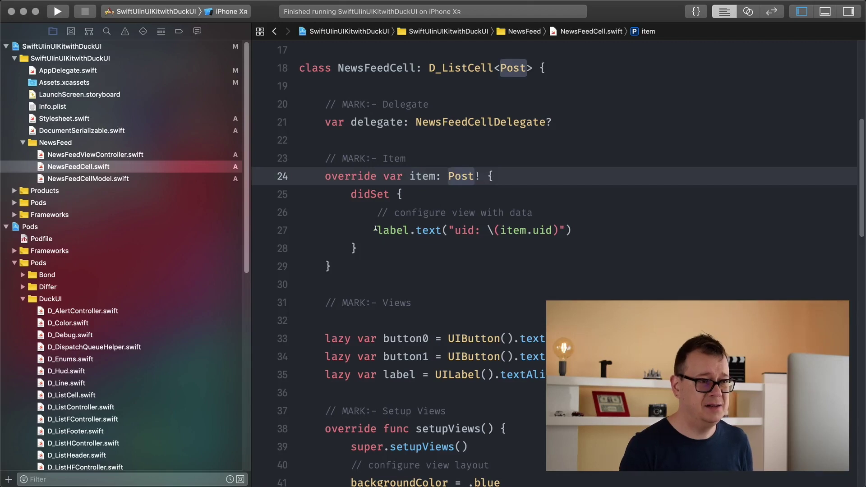
left_click_drag(351, 194, 359, 238)
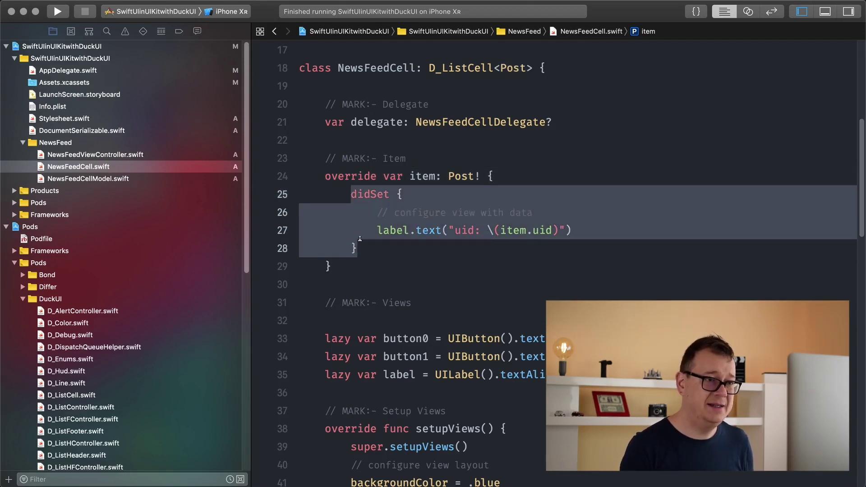
left_click(396, 230)
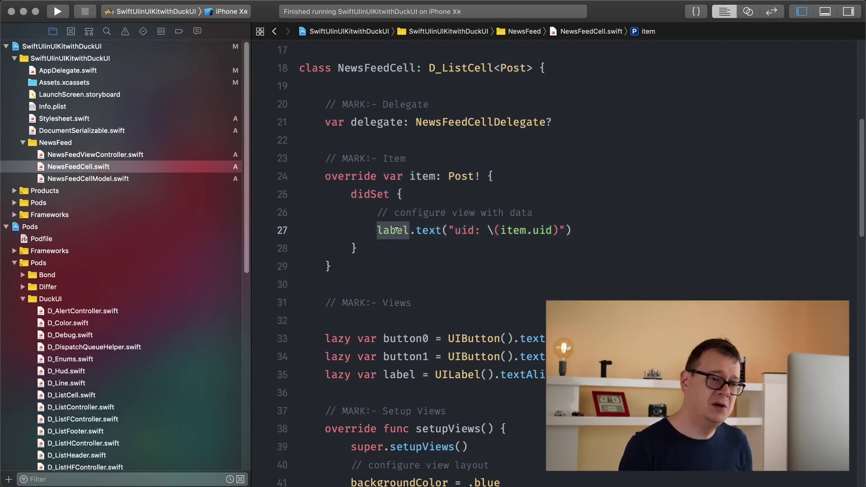
left_click(395, 375)
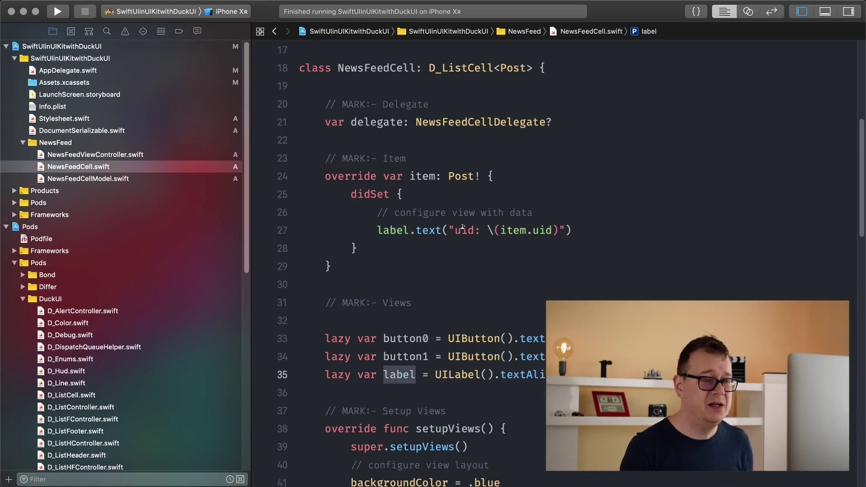
left_click_drag(501, 231, 554, 230)
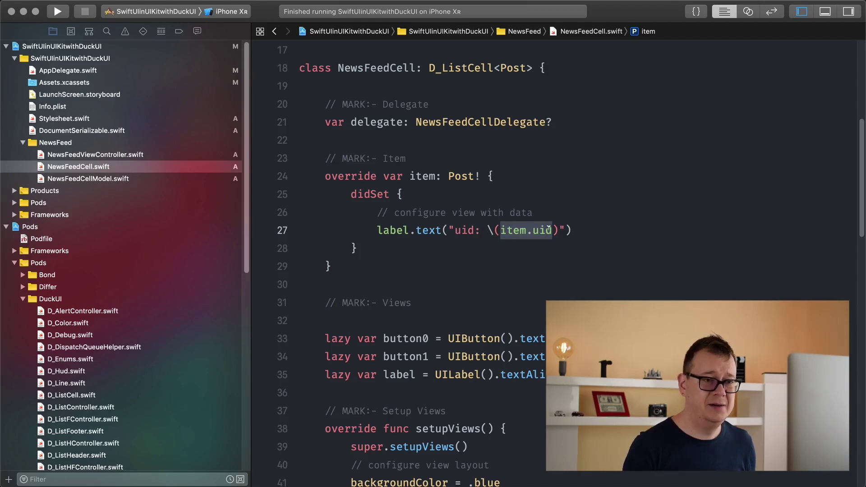
left_click(572, 228)
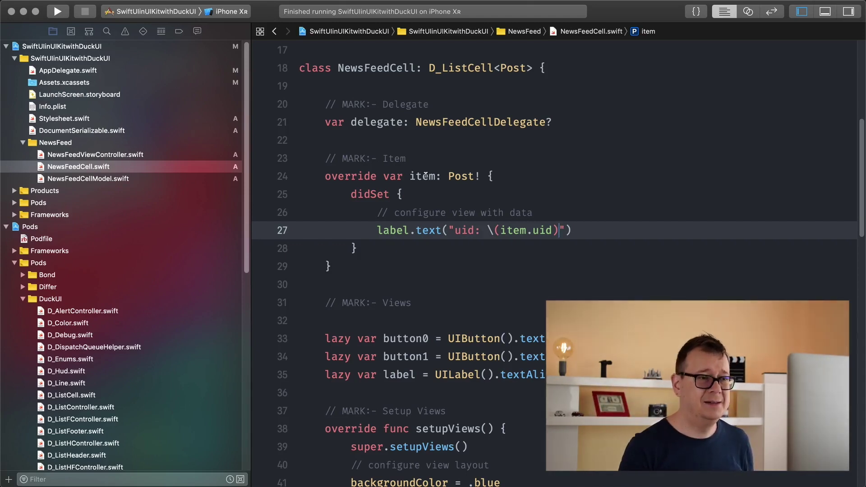
double_click(427, 175)
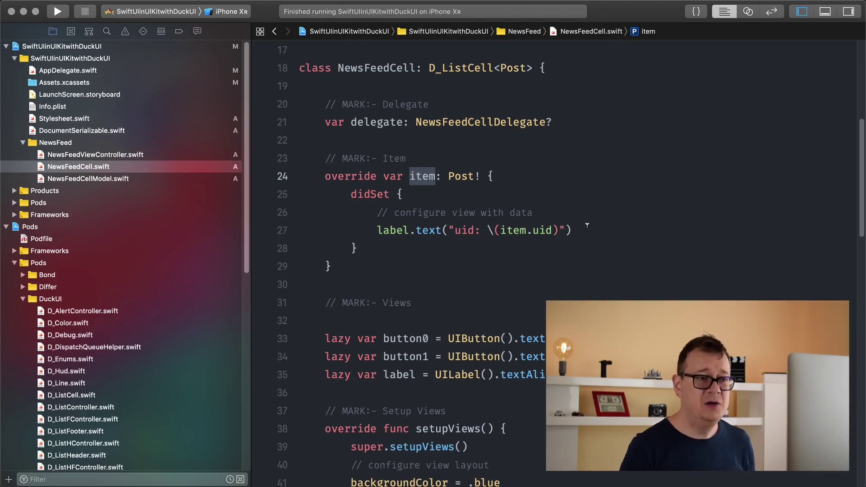
scroll(450, 187, "down", 2)
scroll(450, 187, "down", 4)
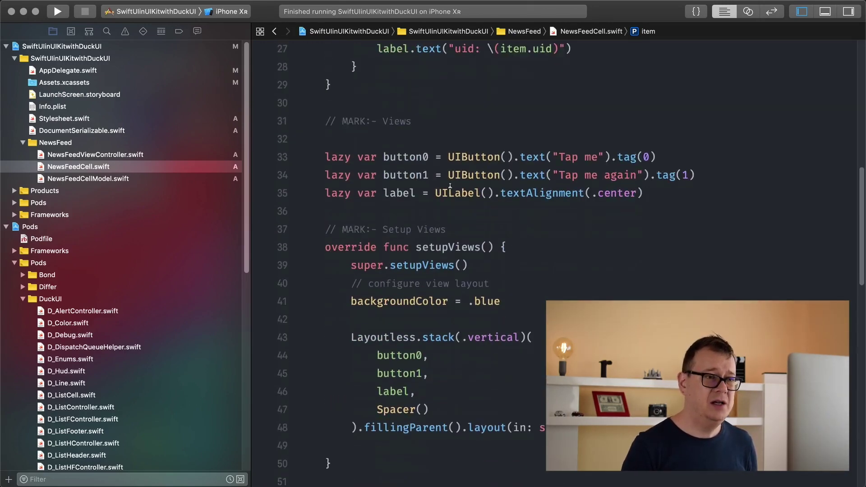
mouse_move(326, 156)
left_mouse_down()
mouse_move(423, 175)
mouse_move(696, 175)
left_mouse_up()
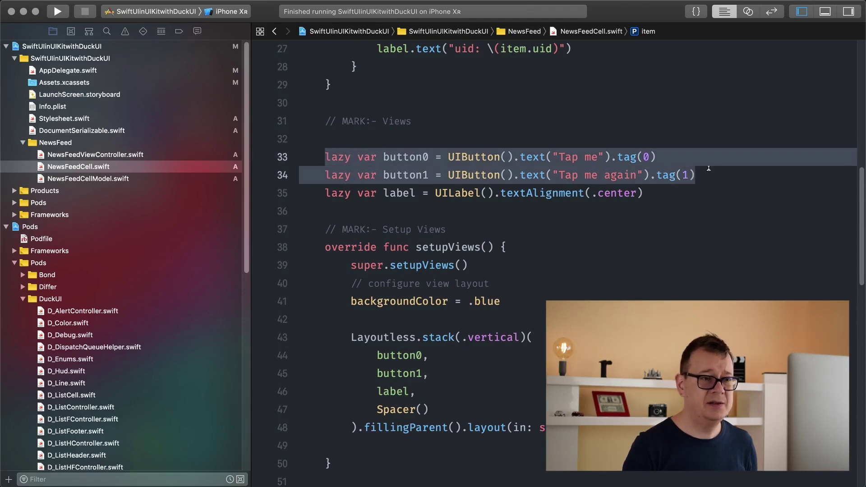
double_click(628, 157)
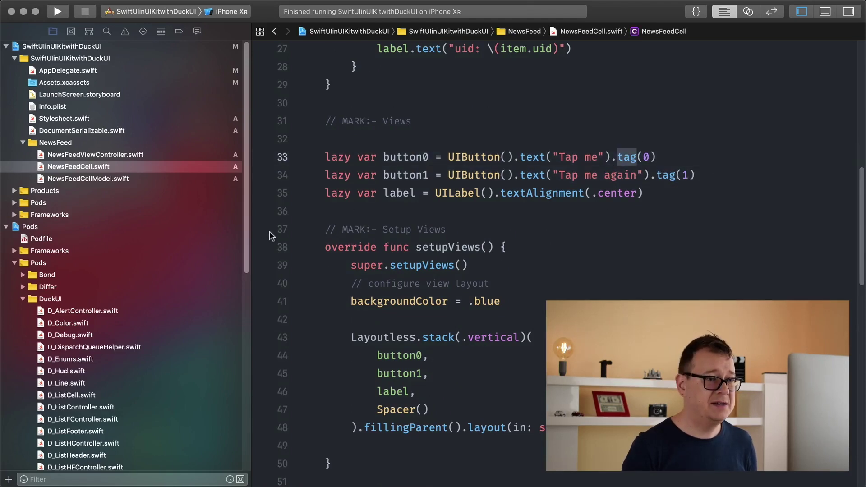
scroll(345, 230, "down", 3)
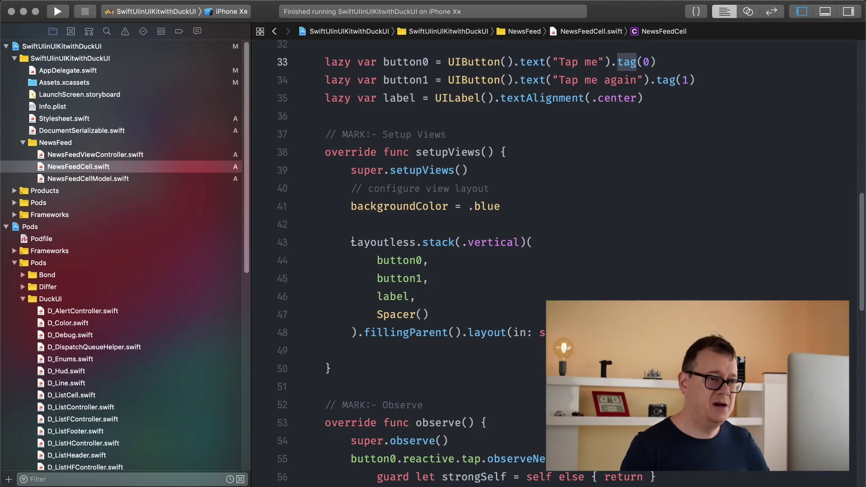
left_click_drag(351, 241, 353, 349)
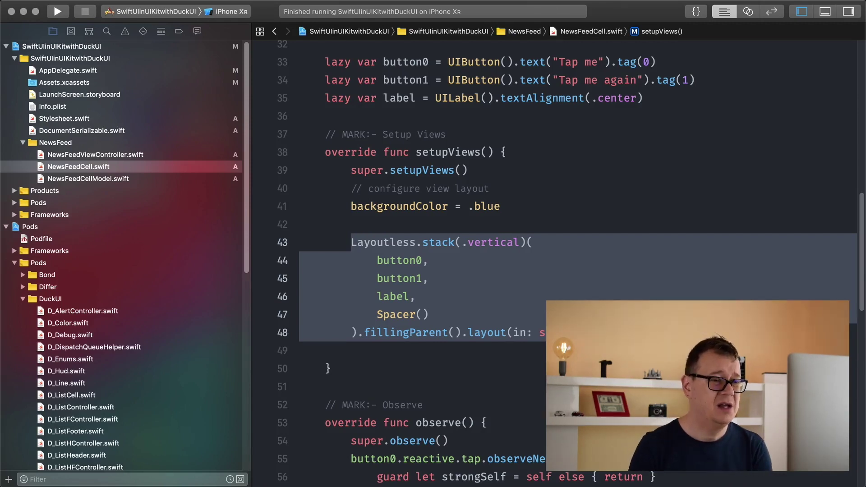
scroll(555, 257, "down", 3)
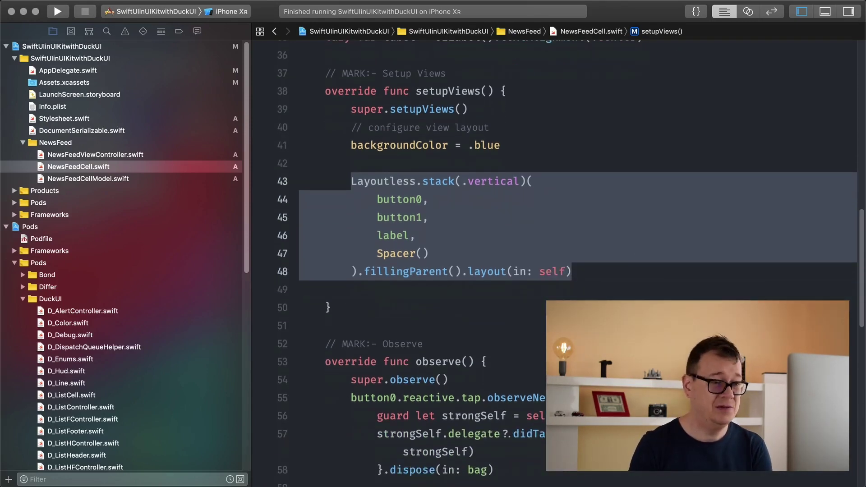
scroll(568, 264, "down", 6)
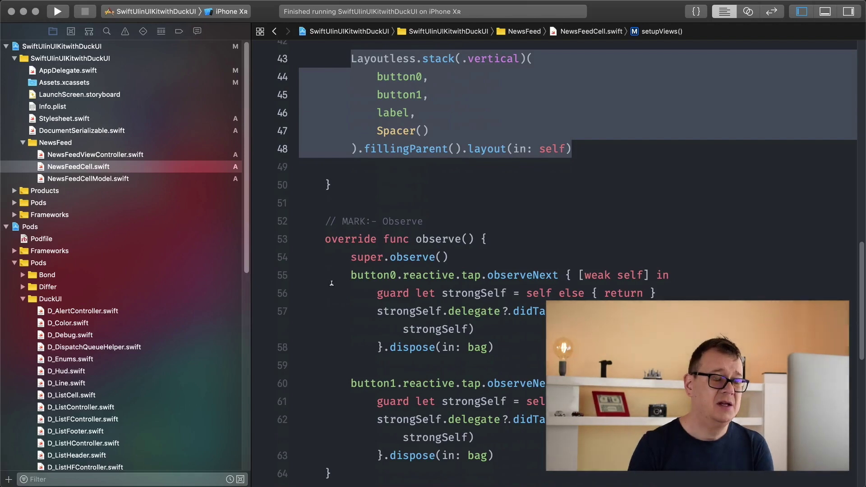
scroll(332, 283, "down", 3)
scroll(346, 192, "down", 1)
left_click_drag(351, 192, 507, 370)
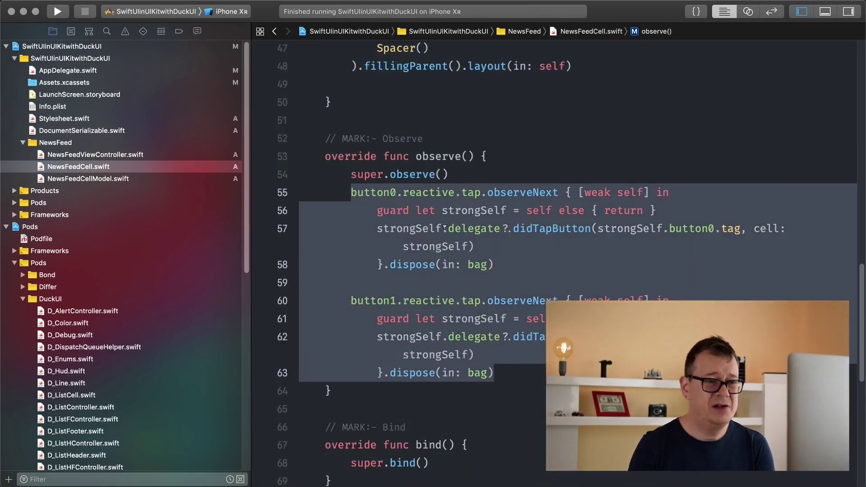
left_click(559, 229)
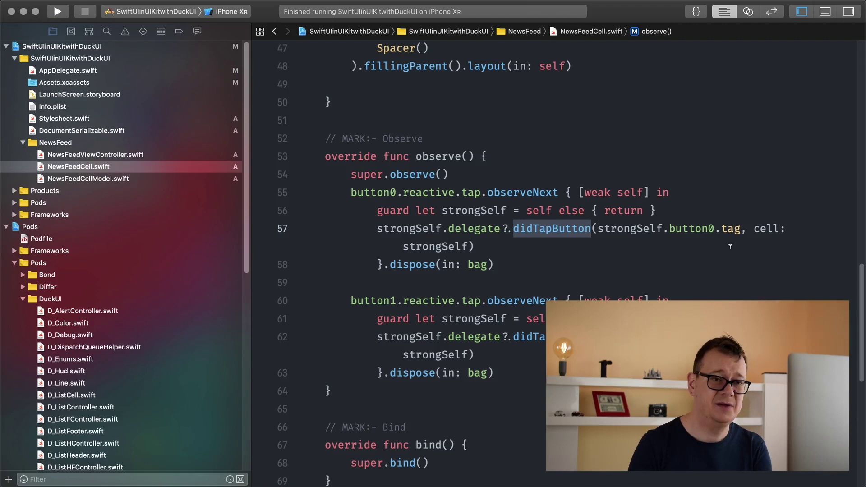
left_click(447, 245)
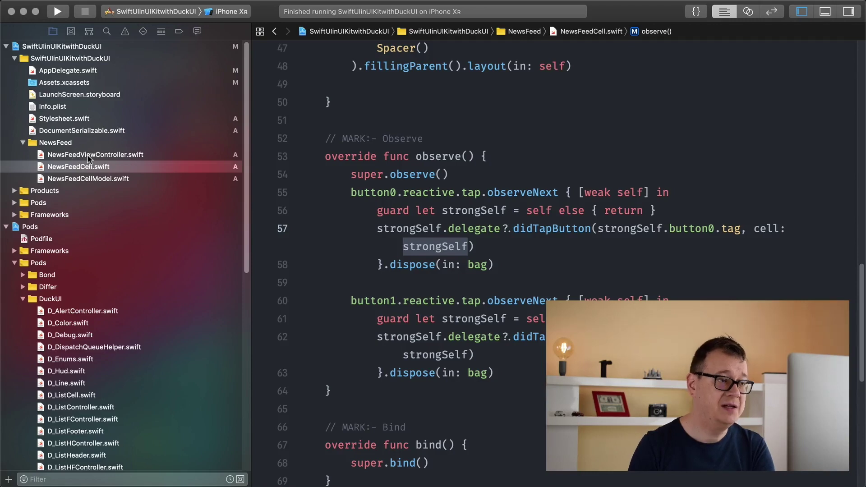
scroll(322, 263, "down", 5)
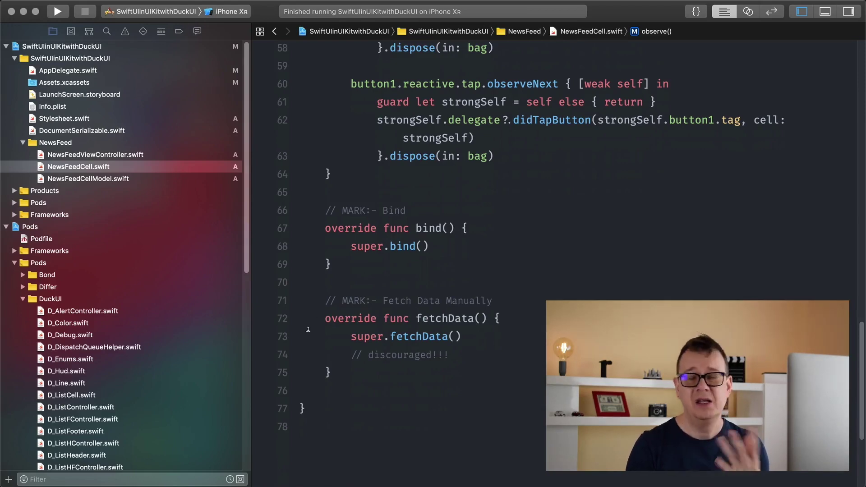
scroll(308, 330, "up", 2)
scroll(308, 329, "up", 5)
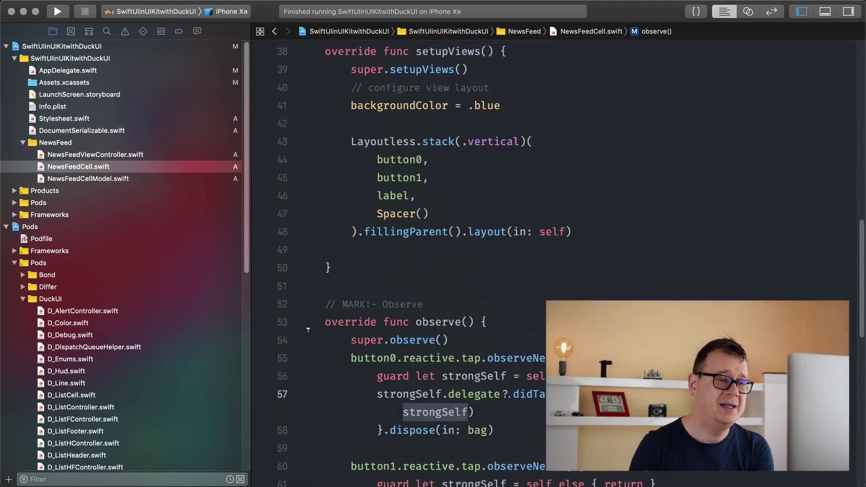
scroll(308, 330, "up", 3)
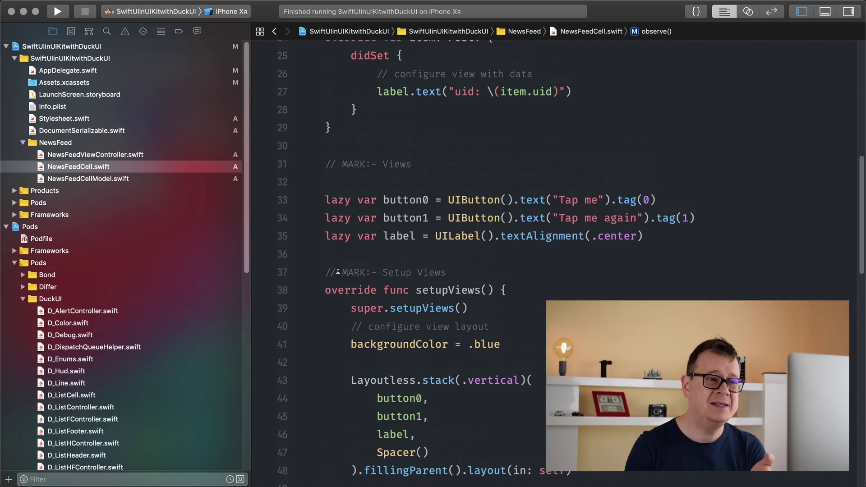
left_click_drag(326, 200, 646, 236)
scroll(650, 237, "up", 1)
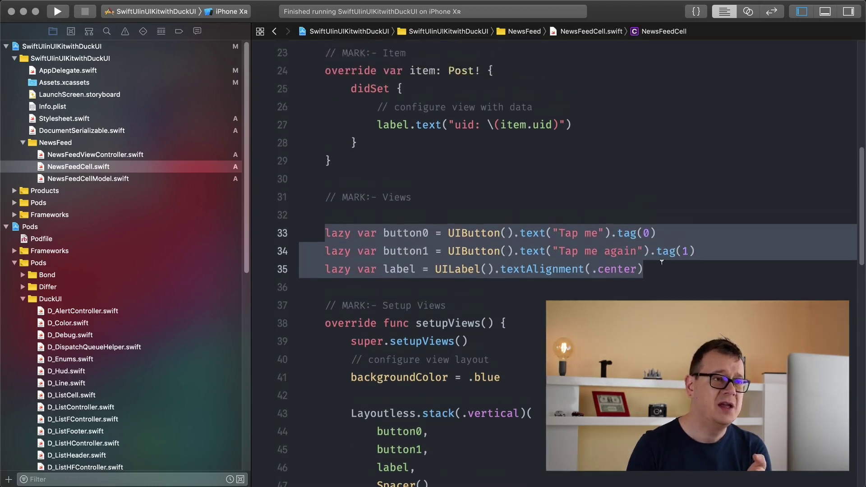
scroll(471, 203, "up", 2)
Reselect the line 27 label text statement, the Layoutless.stack block and both button tap handlers.
left_click_drag(575, 175, 378, 175)
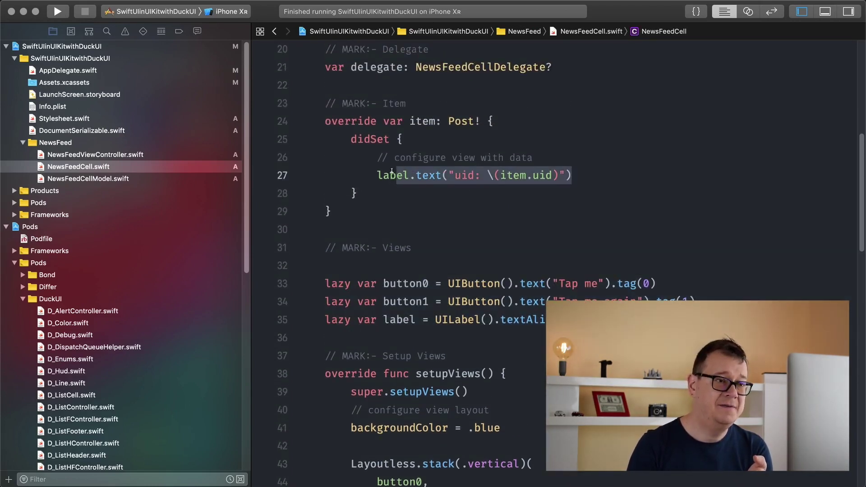
scroll(596, 193, "down", 1)
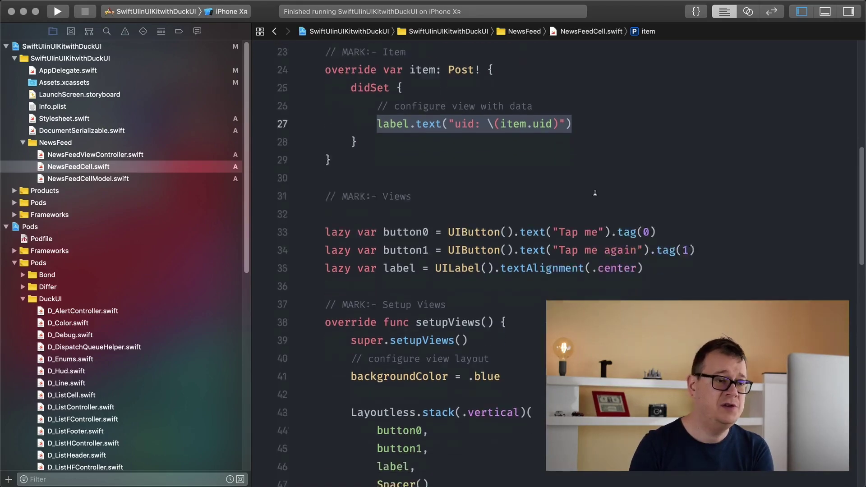
scroll(590, 194, "down", 2)
scroll(583, 196, "down", 1)
left_click_drag(350, 213, 328, 321)
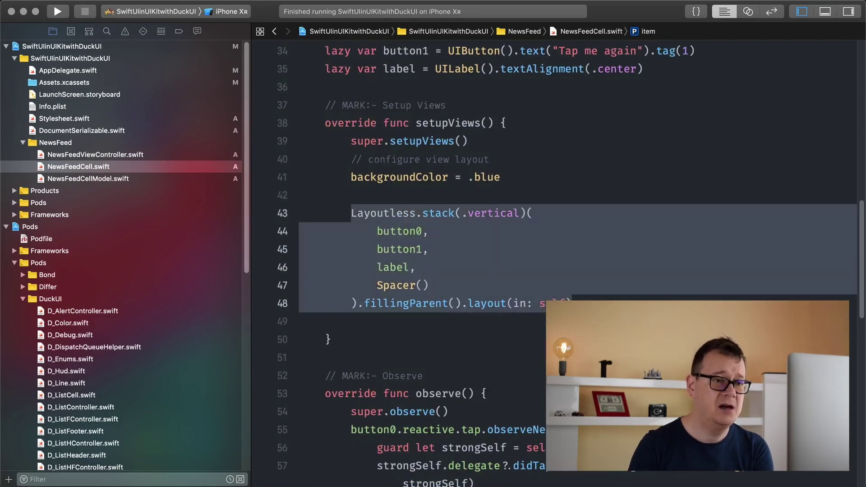
scroll(453, 261, "down", 4)
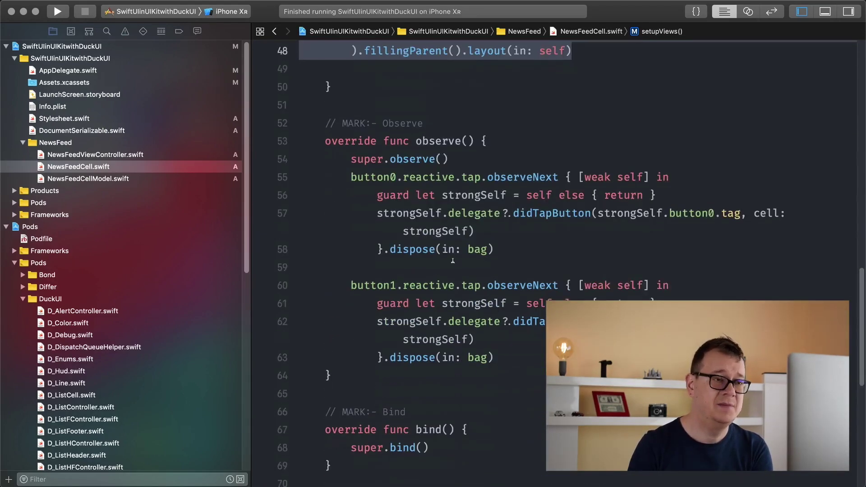
left_click_drag(351, 177, 511, 349)
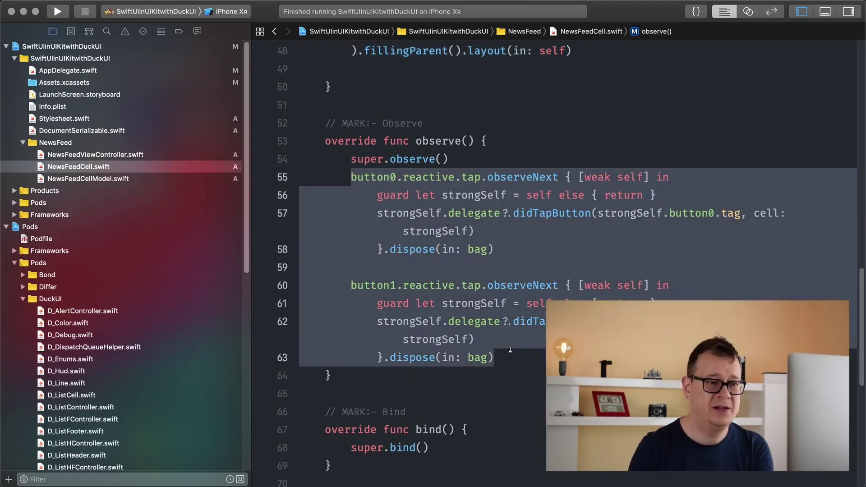
scroll(511, 349, "up", 1)
scroll(511, 349, "up", 3)
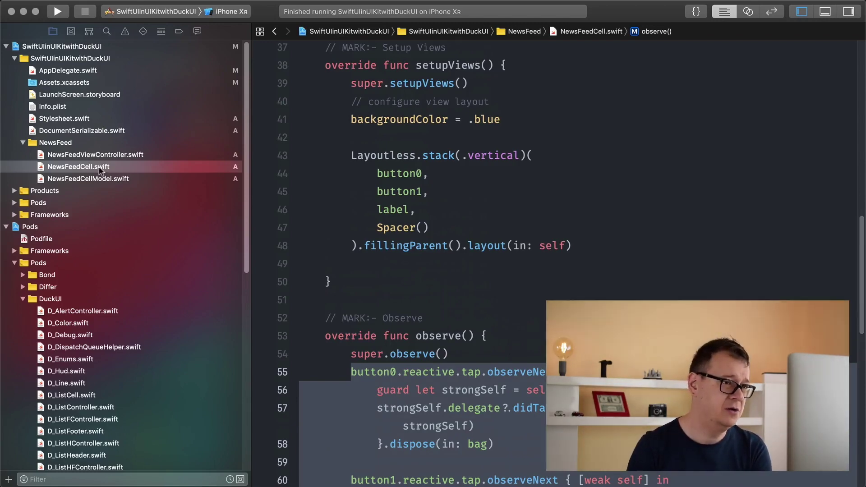
scroll(335, 211, "up", 3)
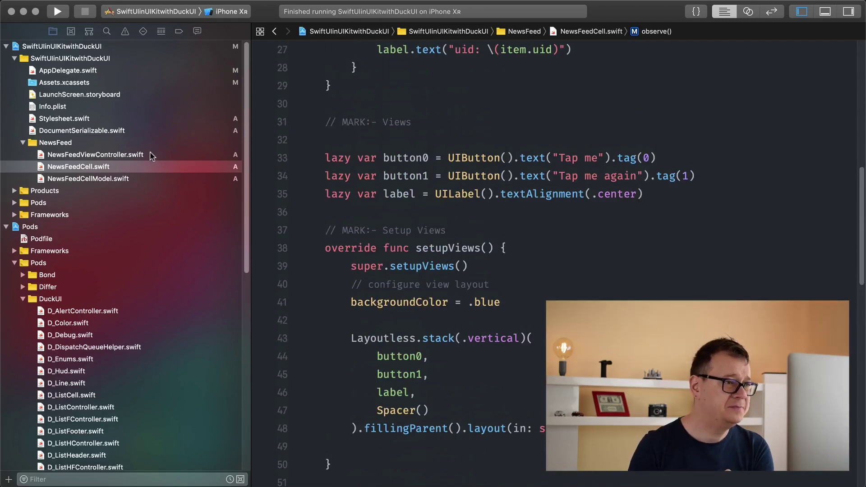
left_click(104, 154)
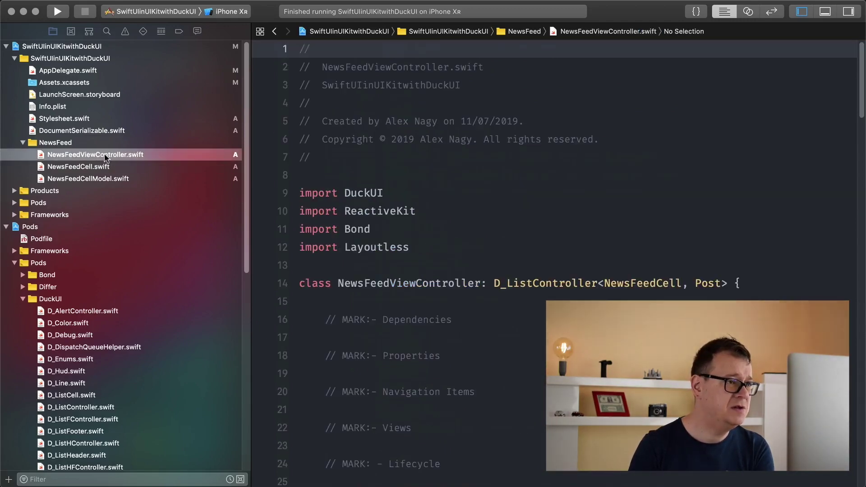
scroll(630, 159, "down", 3)
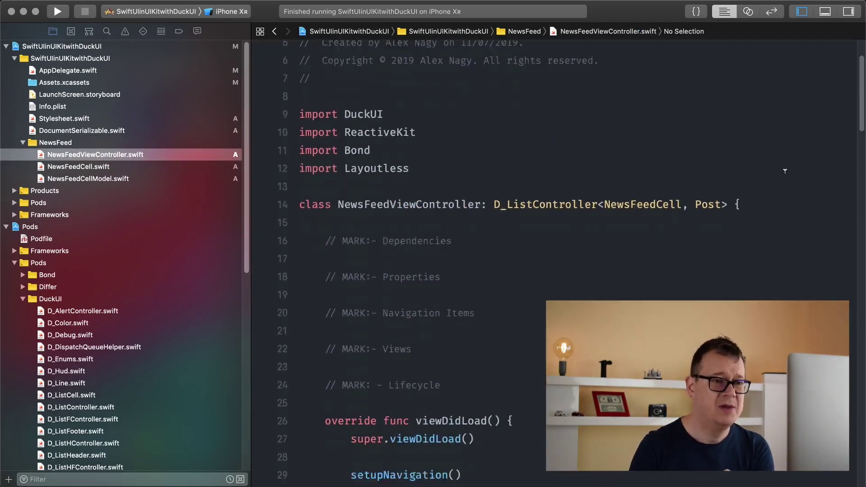
scroll(471, 146, "down", 2)
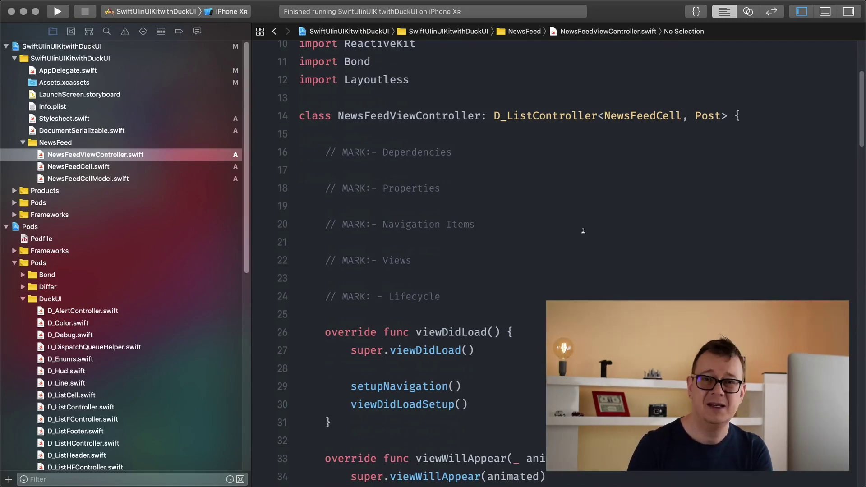
scroll(583, 231, "down", 3)
scroll(583, 231, "down", 5)
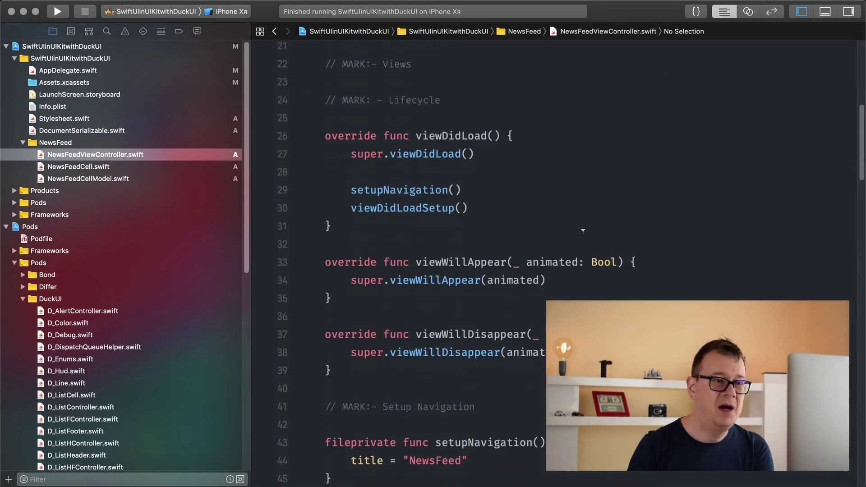
double_click(395, 190)
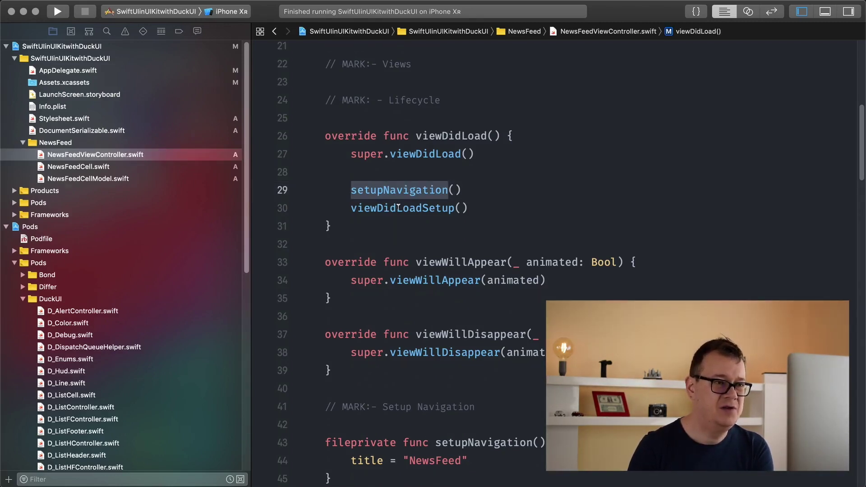
double_click(445, 208)
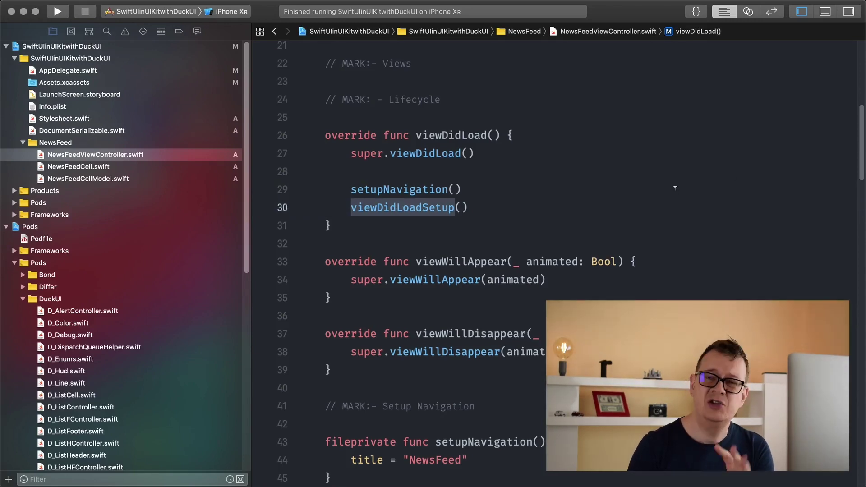
scroll(675, 187, "down", 4)
scroll(675, 188, "down", 3)
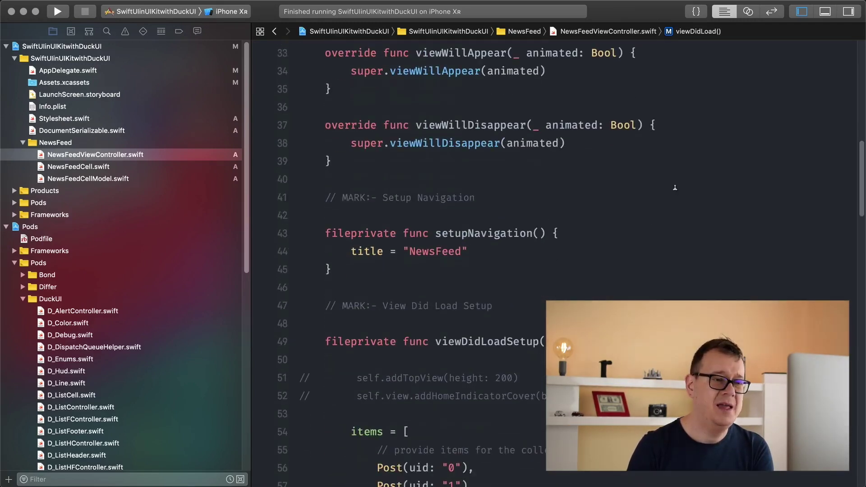
scroll(674, 188, "down", 1)
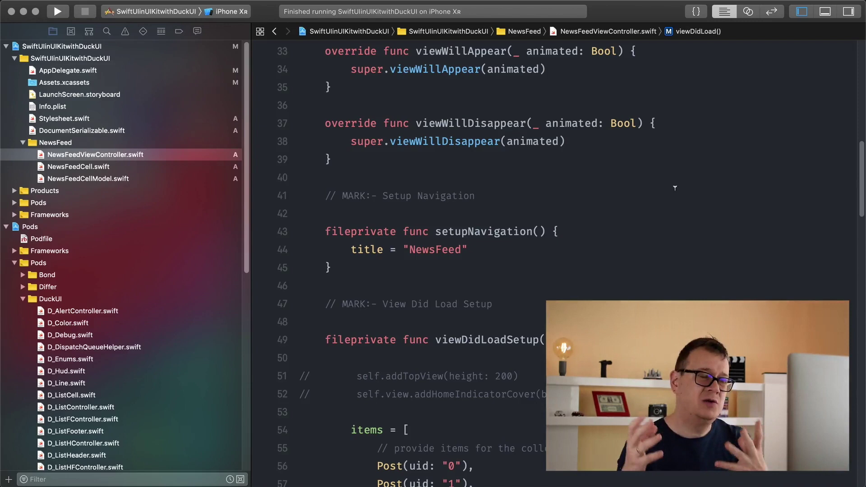
left_click(478, 232)
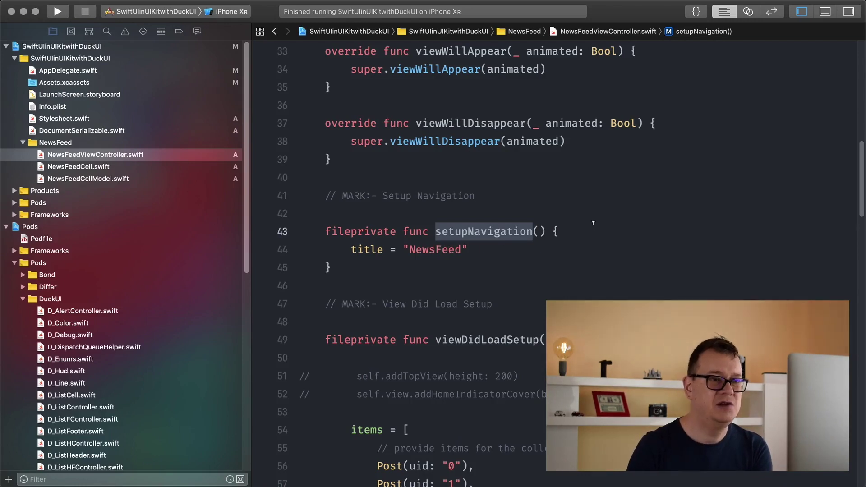
scroll(474, 169, "up", 1)
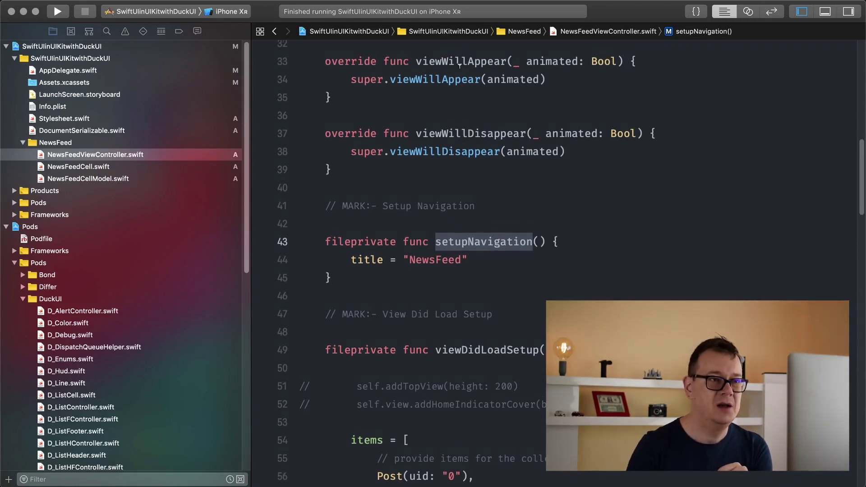
left_click(460, 62)
double_click(461, 60)
left_click(453, 134)
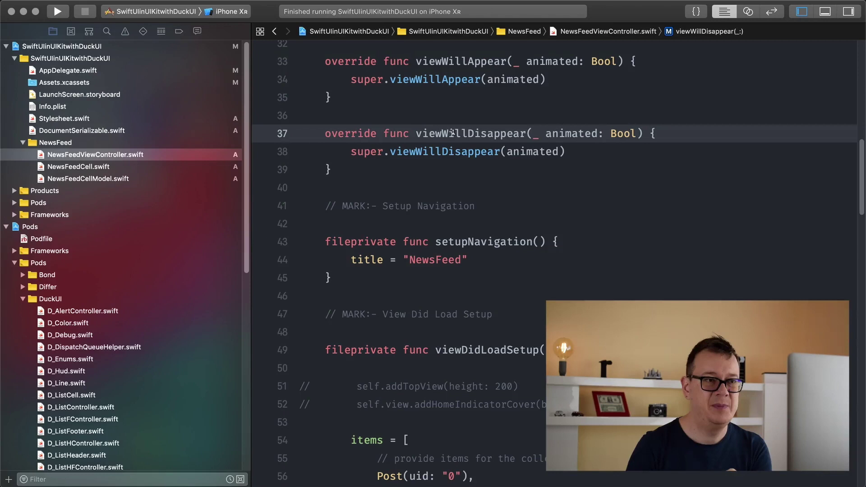
double_click(453, 134)
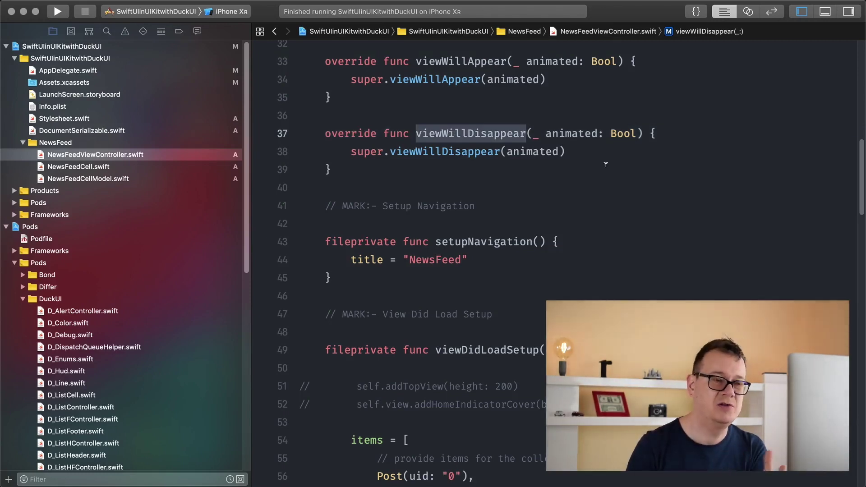
scroll(606, 164, "down", 1)
scroll(606, 165, "down", 2)
scroll(606, 164, "down", 5)
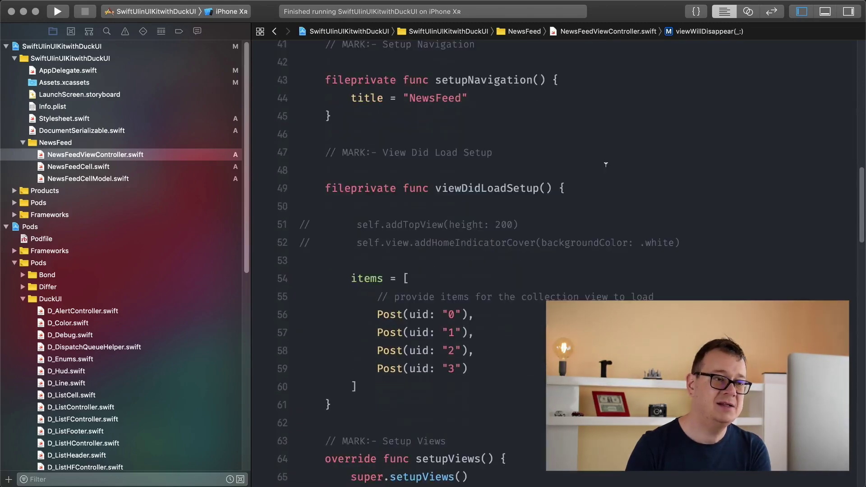
double_click(470, 187)
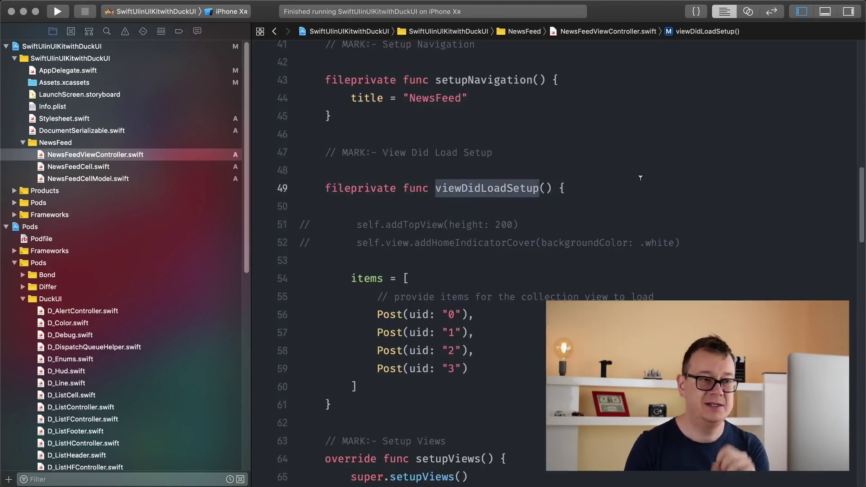
scroll(630, 183, "down", 5)
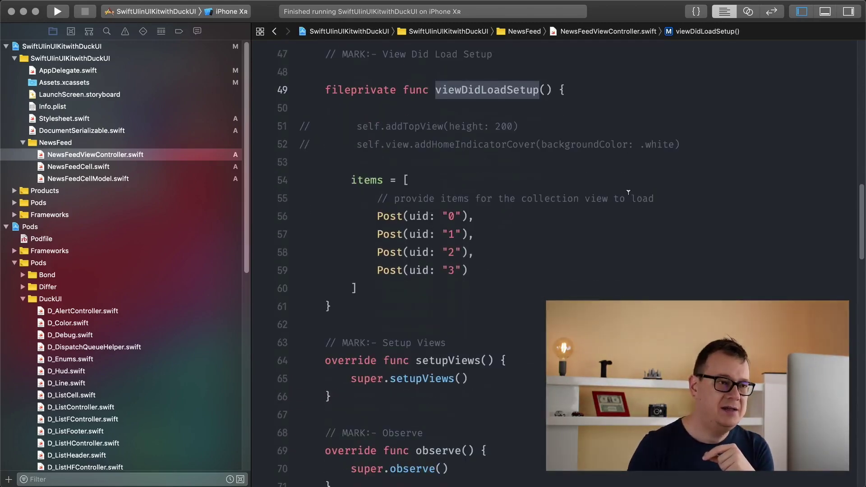
double_click(366, 179)
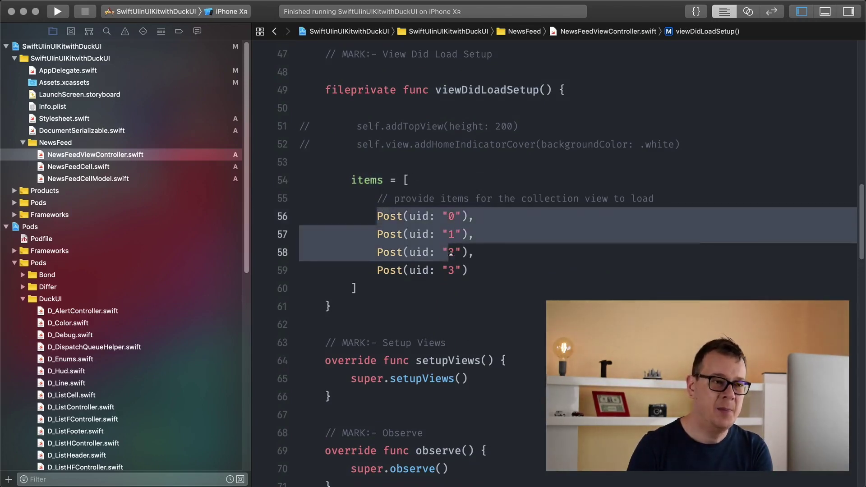
left_click_drag(378, 216, 466, 270)
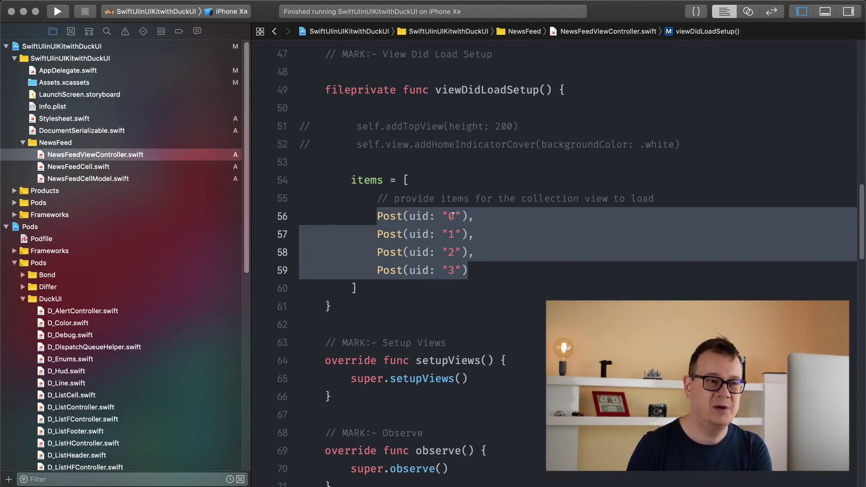
left_click(451, 216)
double_click(452, 234)
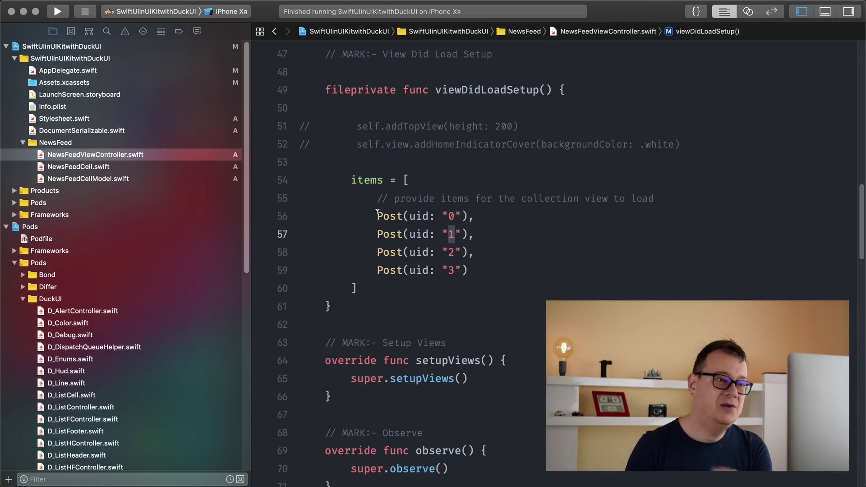
left_click_drag(351, 180, 364, 276)
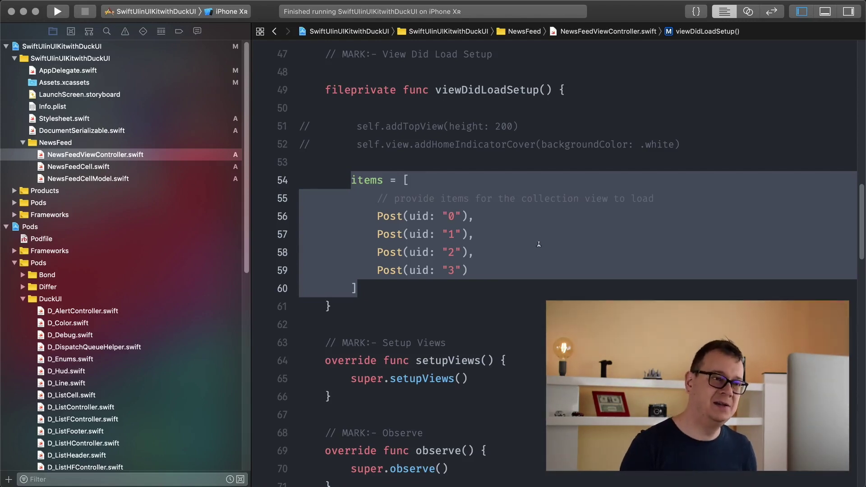
left_click(372, 180)
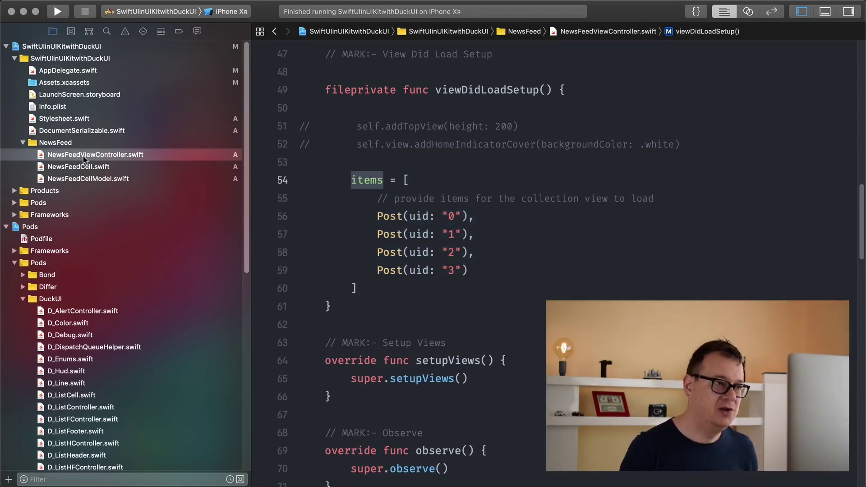
key("super+r")
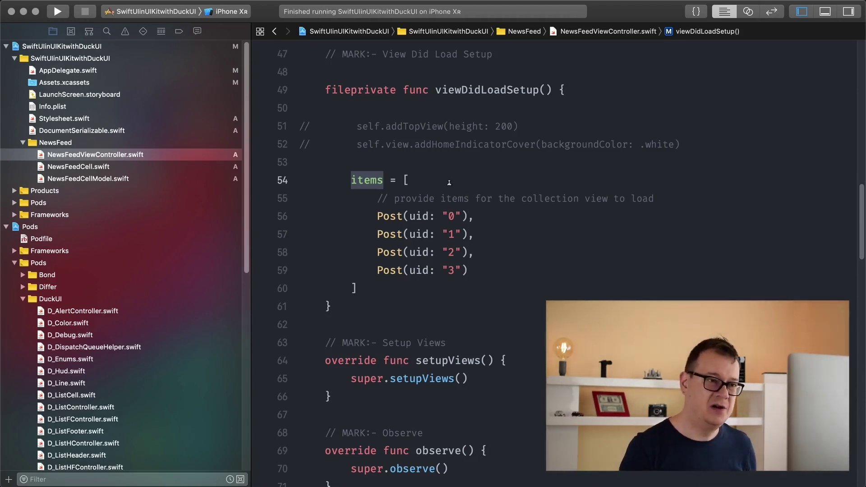
left_click(481, 216)
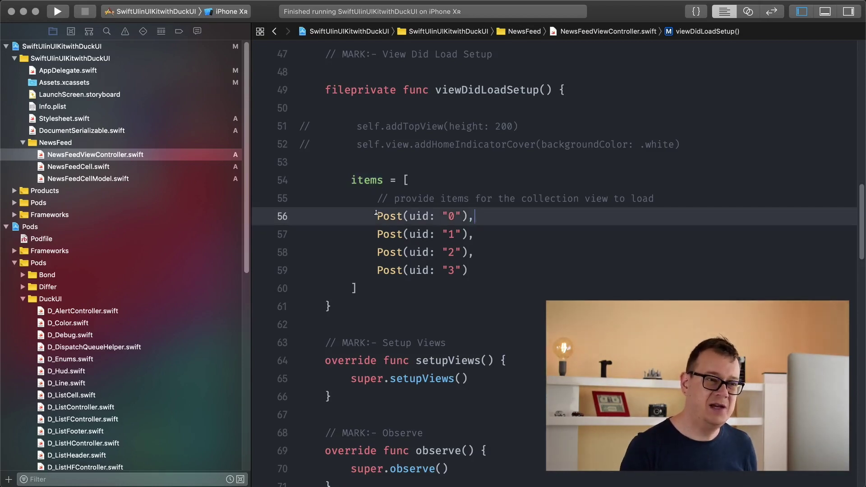
mouse_move(377, 215)
left_mouse_down()
mouse_move(474, 252)
mouse_move(468, 271)
left_mouse_up()
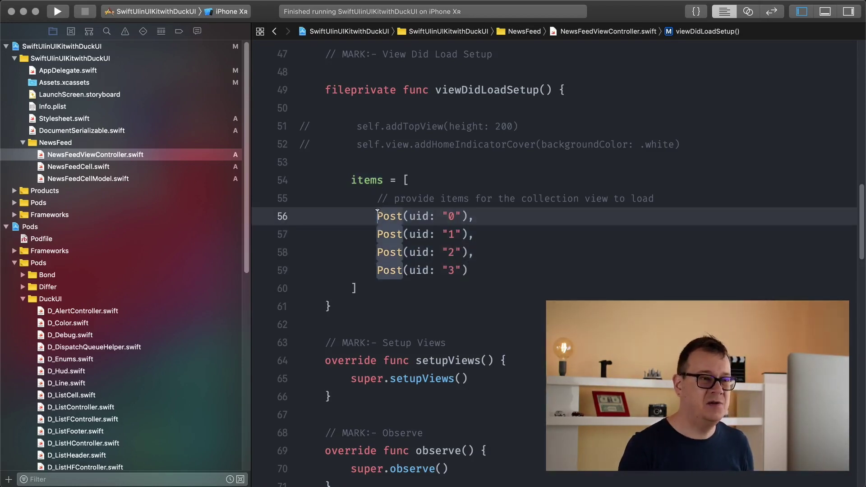
left_click_drag(377, 216, 472, 268)
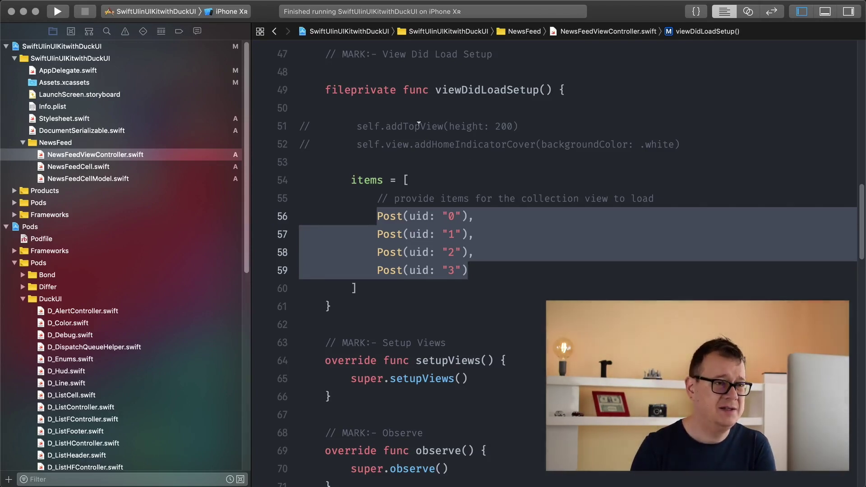
left_click_drag(430, 125, 430, 144)
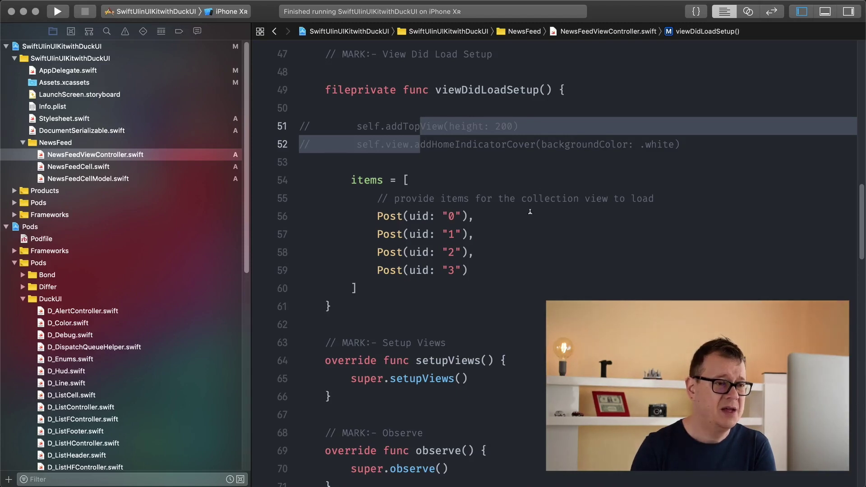
scroll(530, 212, "down", 5)
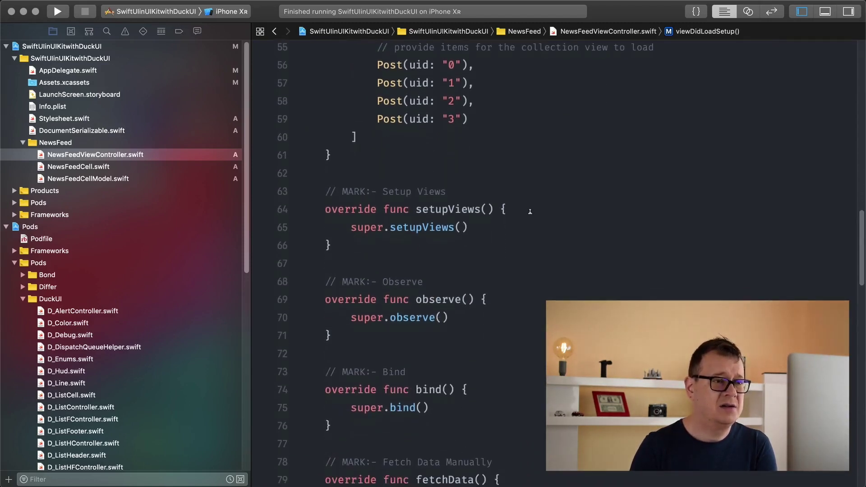
double_click(453, 187)
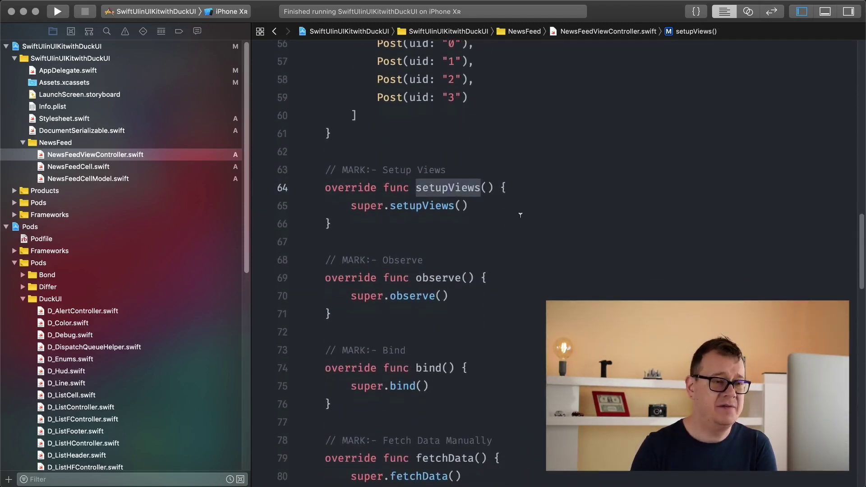
scroll(520, 215, "down", 3)
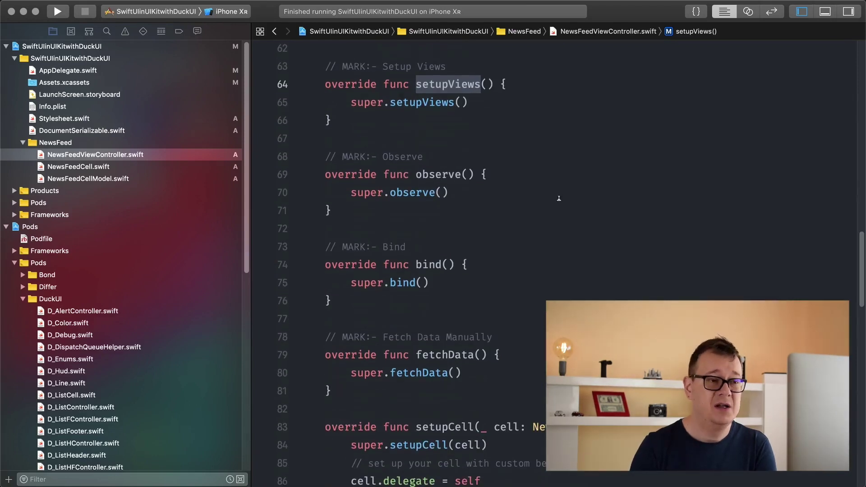
scroll(547, 195, "down", 5)
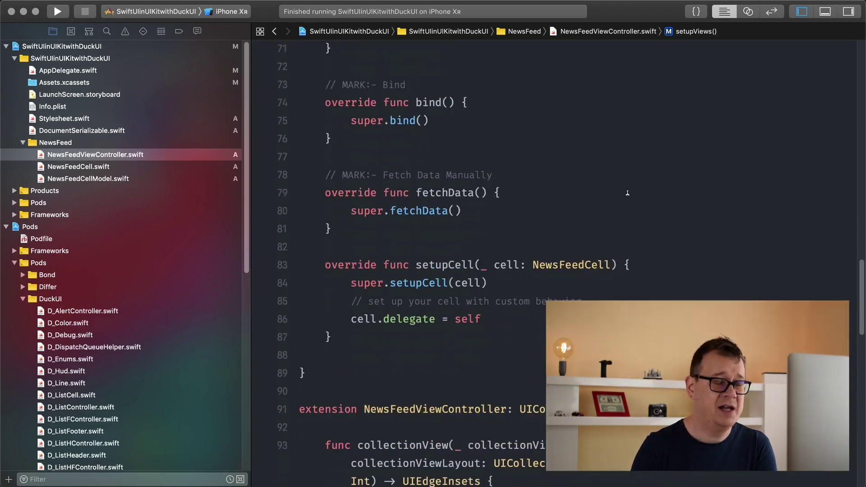
scroll(627, 193, "down", 3)
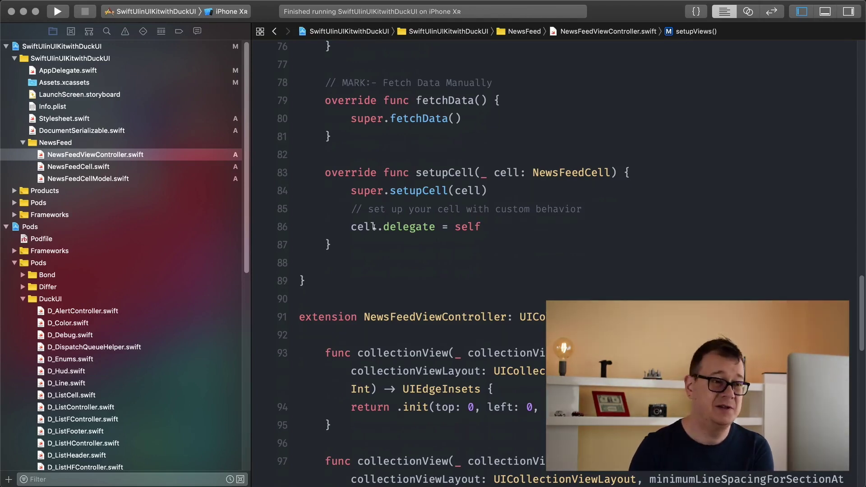
left_click_drag(351, 226, 484, 219)
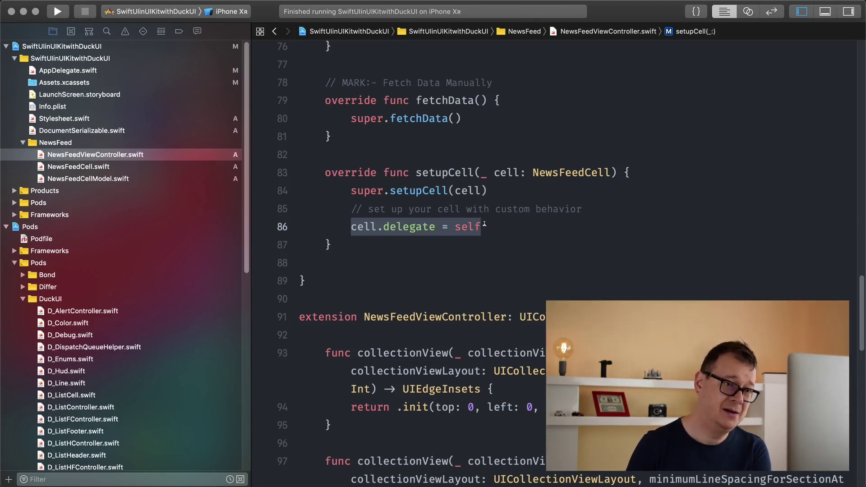
key("Right")
key("Left")
key("Left")
key("Left")
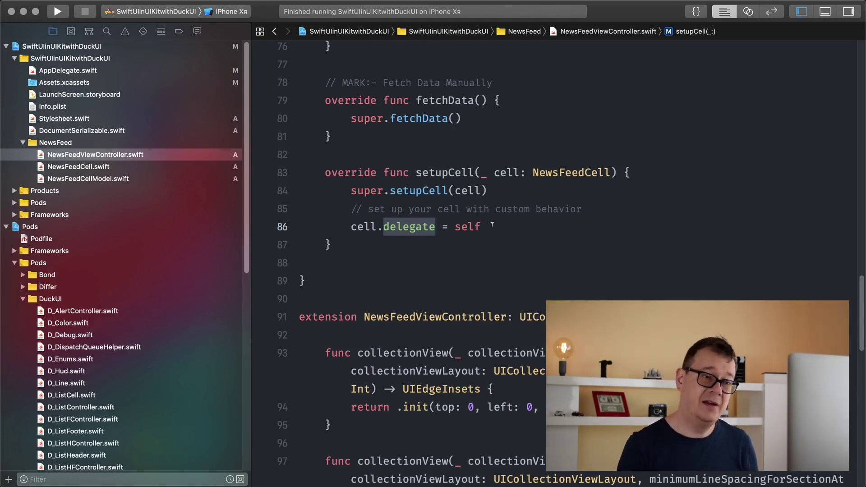
left_click(493, 224)
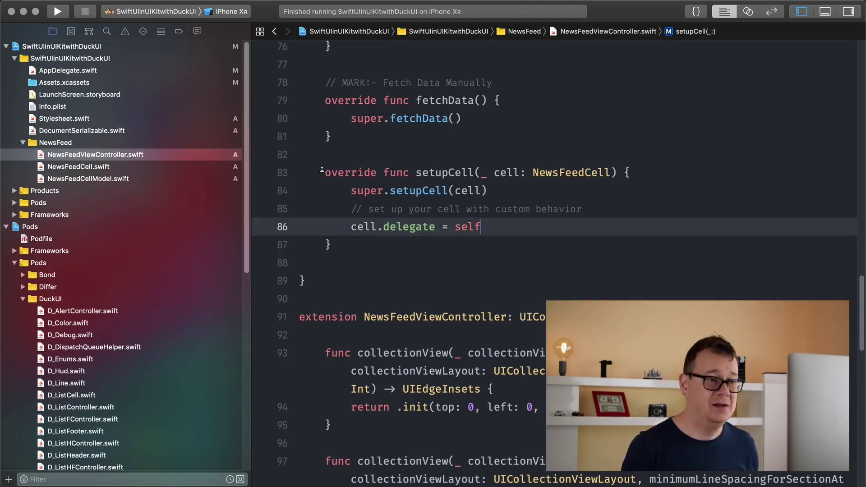
left_click_drag(325, 172, 332, 246)
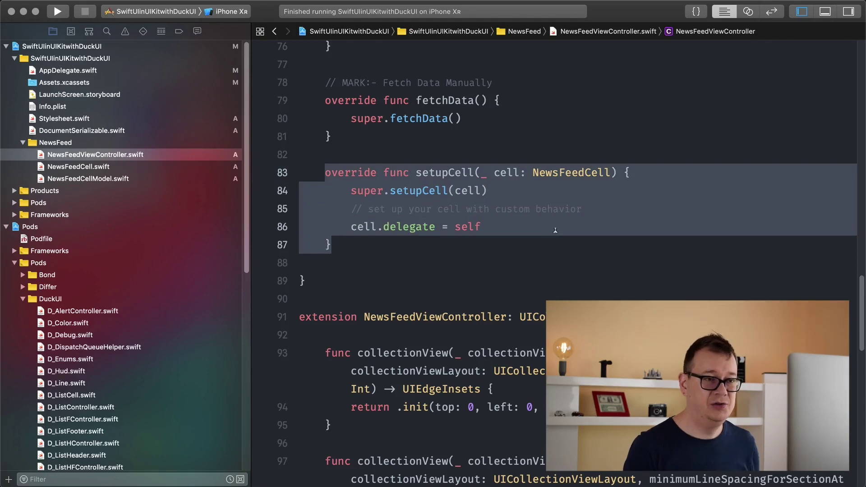
scroll(514, 222, "down", 1)
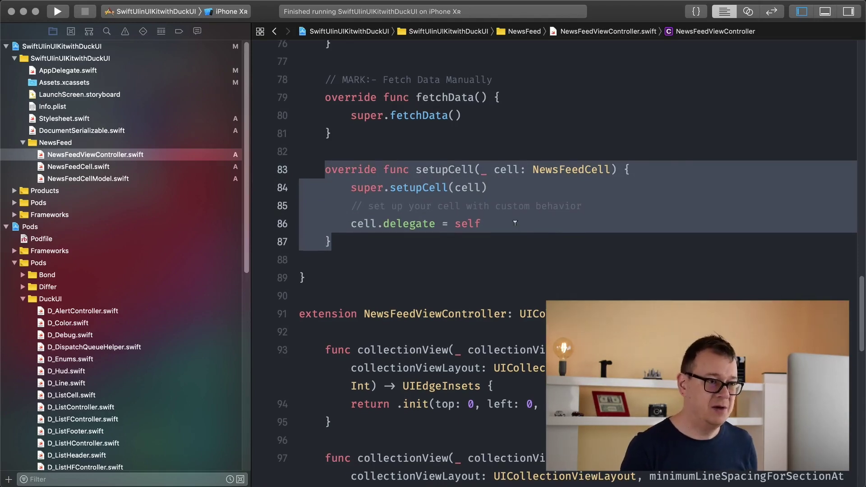
scroll(514, 222, "down", 1)
scroll(514, 222, "down", 1)
scroll(515, 222, "down", 1)
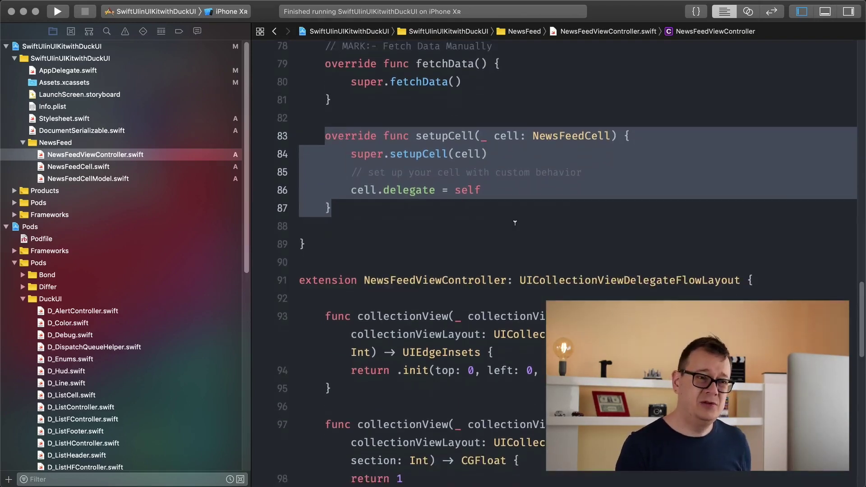
scroll(515, 222, "down", 3)
scroll(515, 222, "down", 2)
scroll(515, 222, "down", 2)
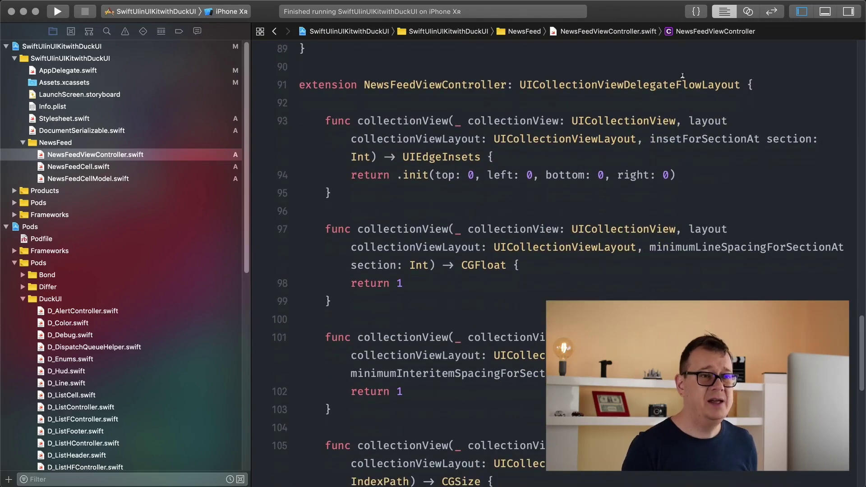
double_click(609, 84)
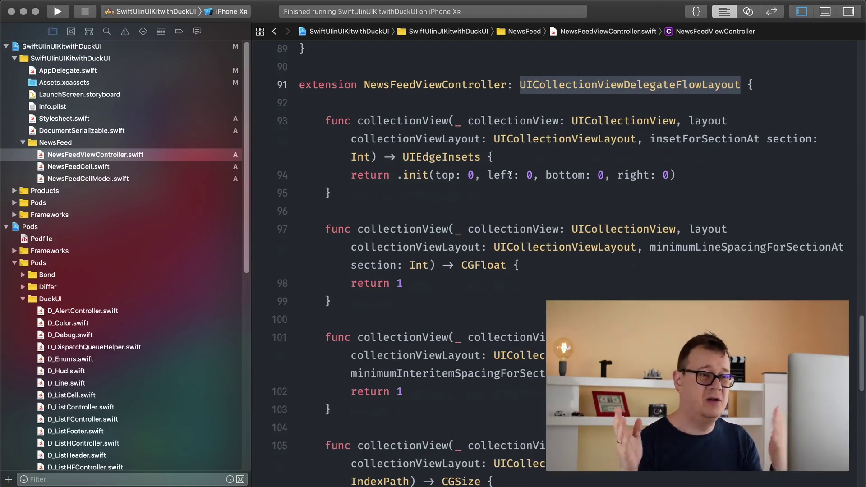
double_click(471, 175)
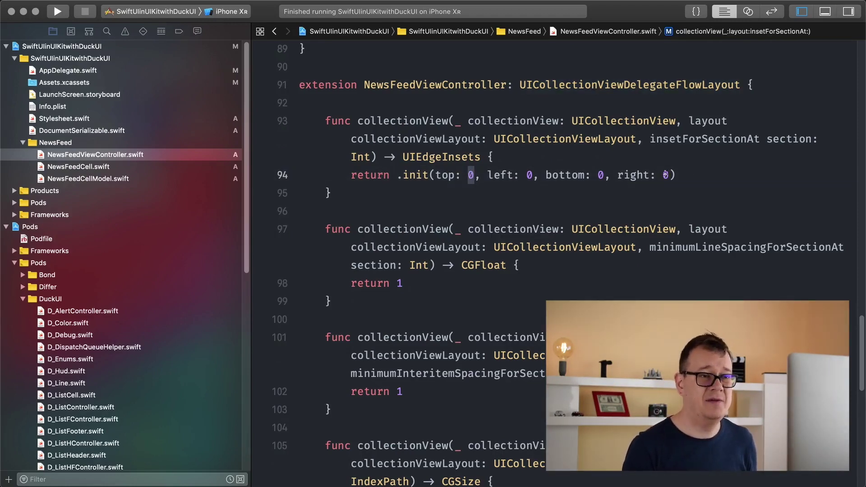
left_click(689, 170)
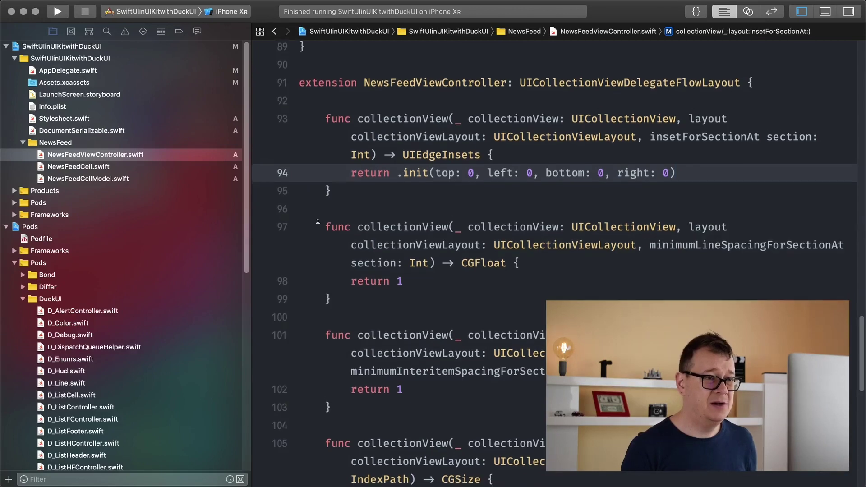
scroll(335, 204, "down", 5)
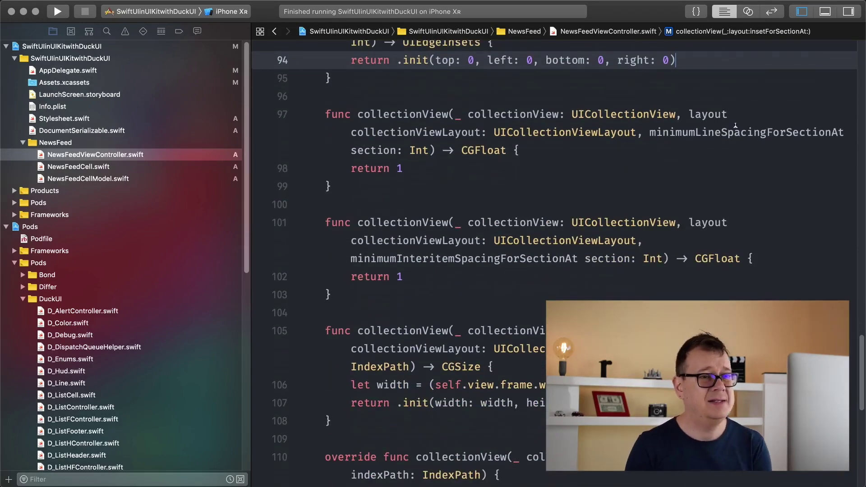
Highlight minimumLineSpacingForSectionAt, its return value 1, and minimumInteritemSpacingForSectionAt.
double_click(722, 132)
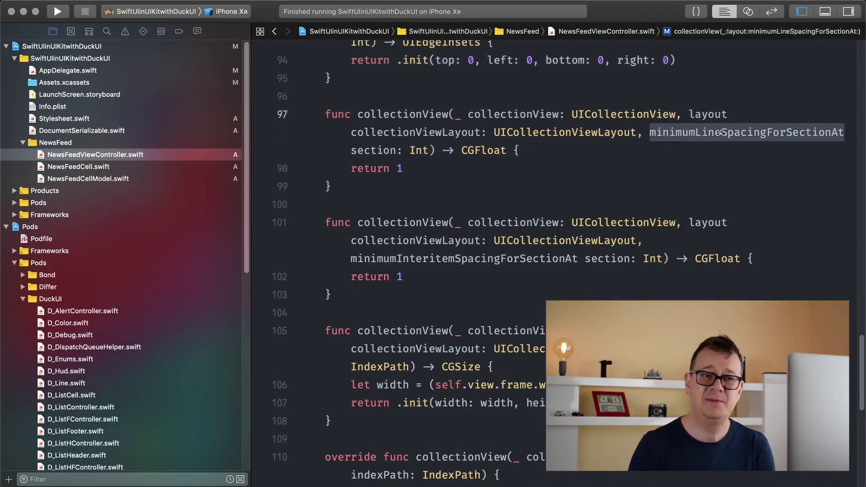
double_click(401, 168)
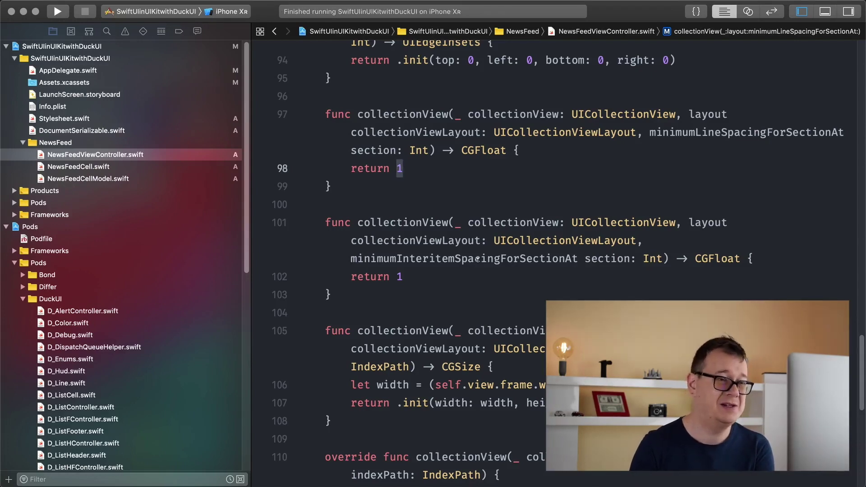
double_click(735, 131)
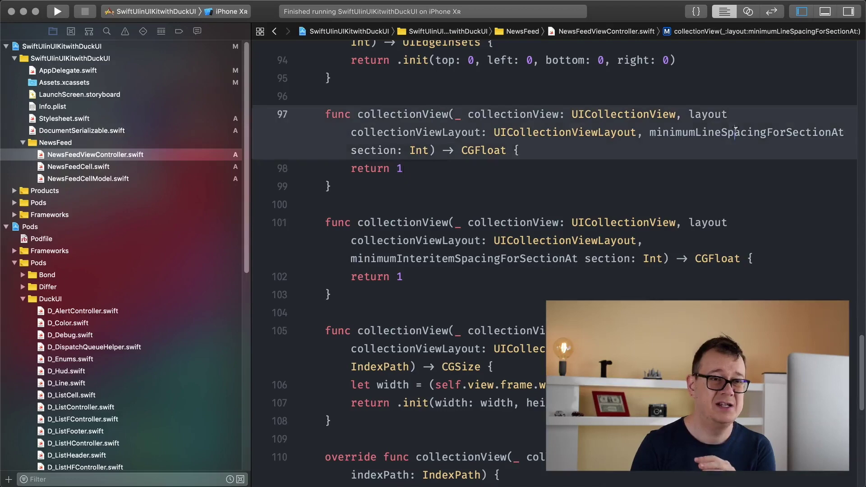
double_click(439, 258)
scroll(430, 275, "down", 2)
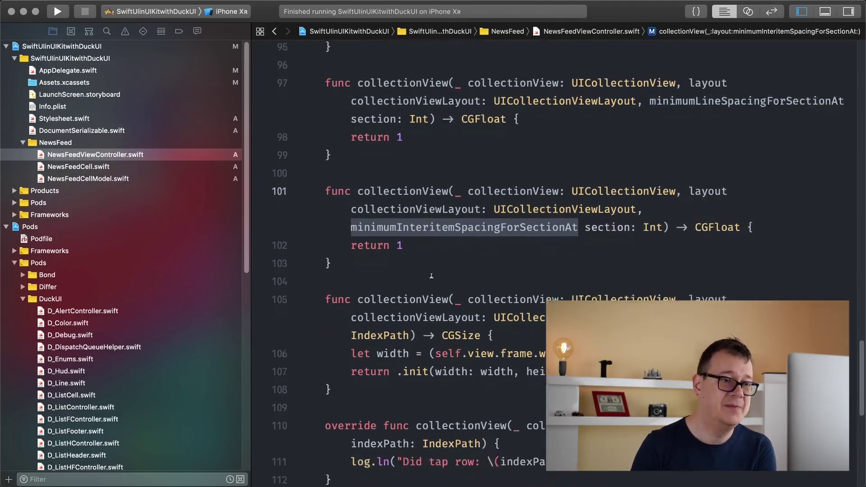
scroll(429, 275, "down", 3)
scroll(429, 275, "down", 1)
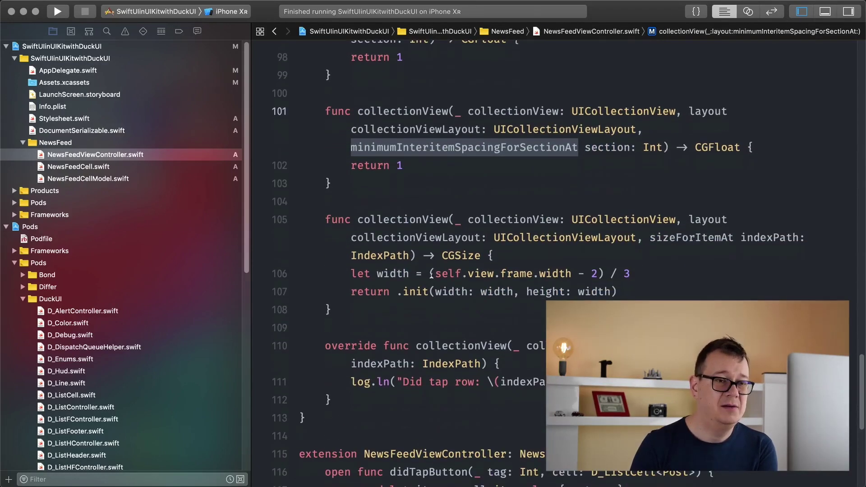
Highlight sizeForItemAt, plus the divisor 3 and the subtracted 2 in its width formula.
left_click(679, 237)
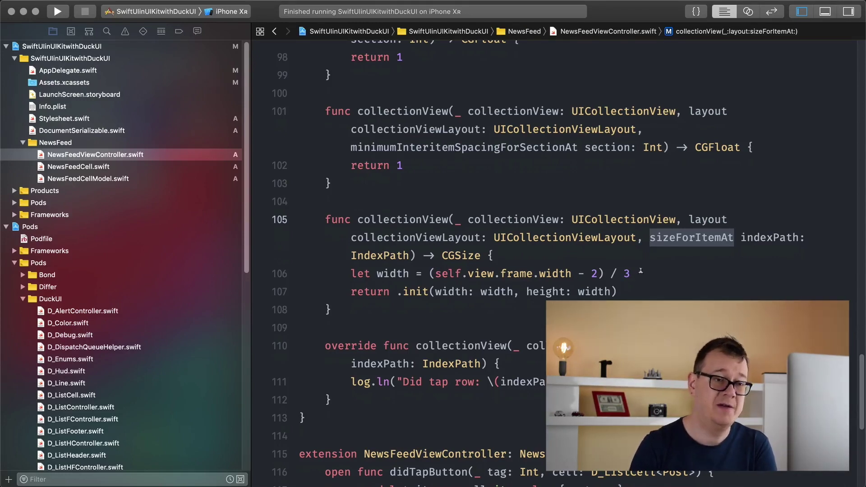
double_click(627, 273)
double_click(591, 273)
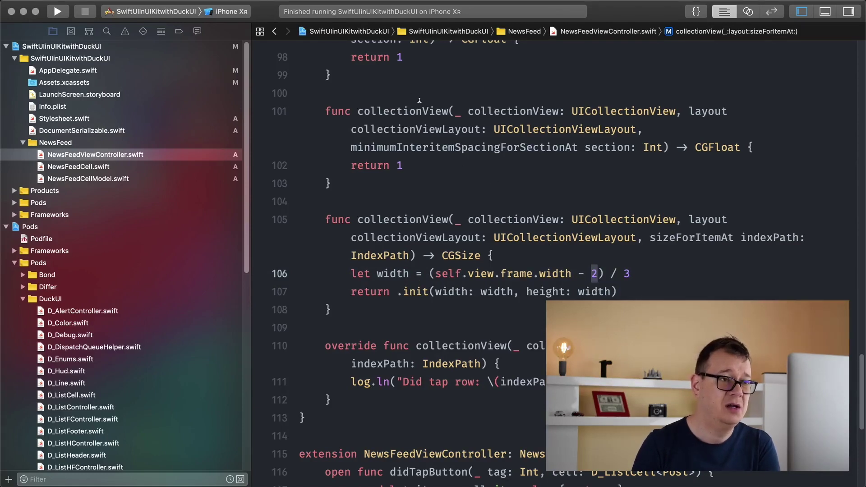
Highlight both spacing values of 1, the 2 again, and width as cell width and height.
double_click(400, 165)
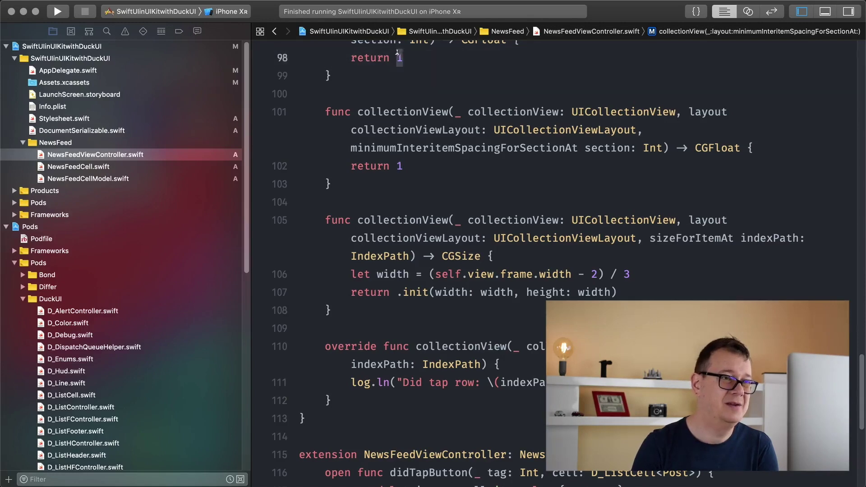
double_click(400, 165)
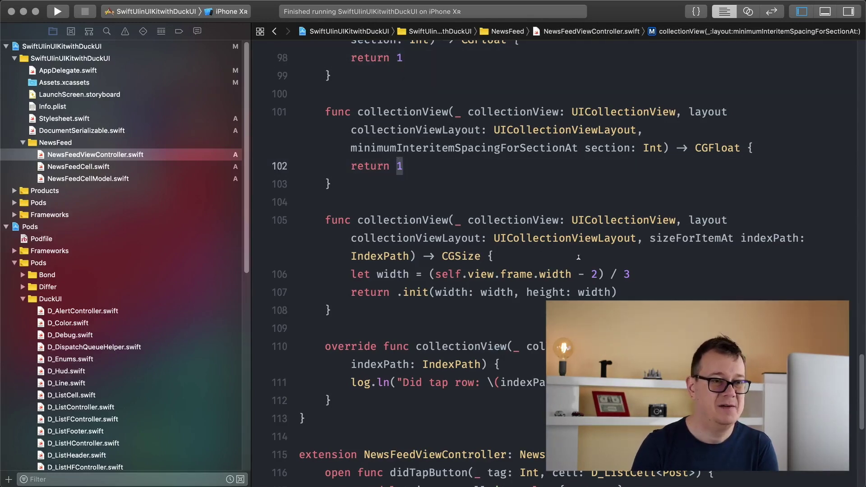
double_click(595, 274)
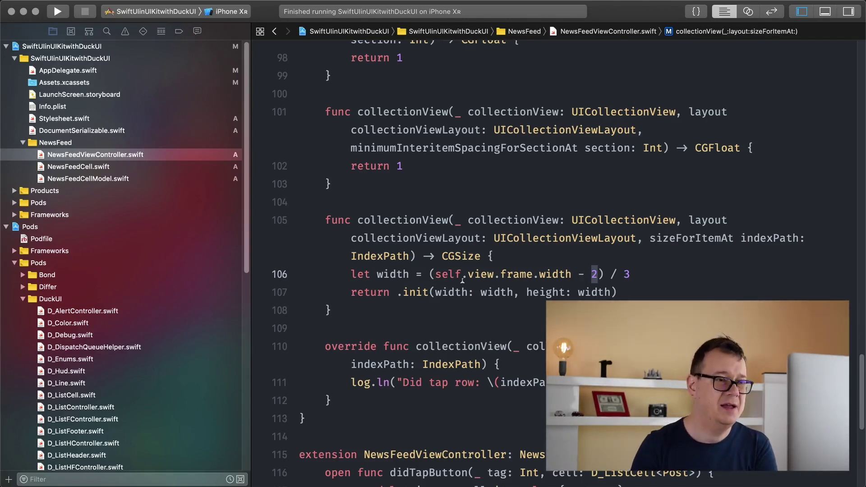
double_click(502, 292)
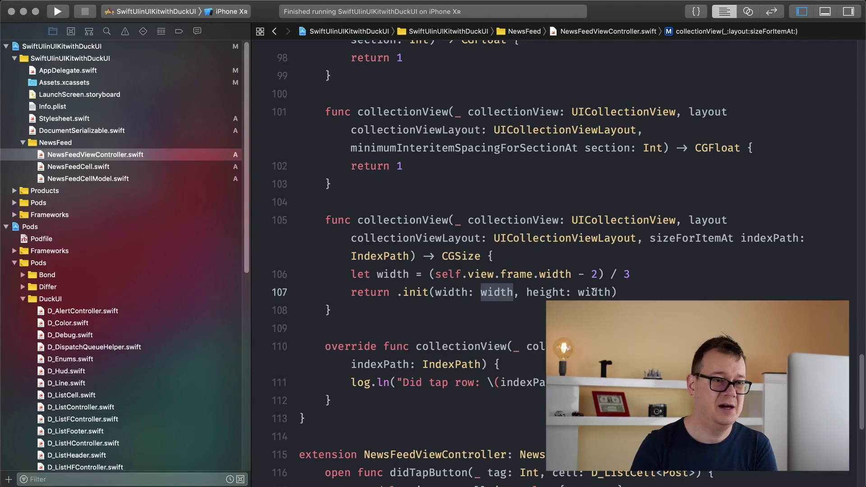
double_click(593, 292)
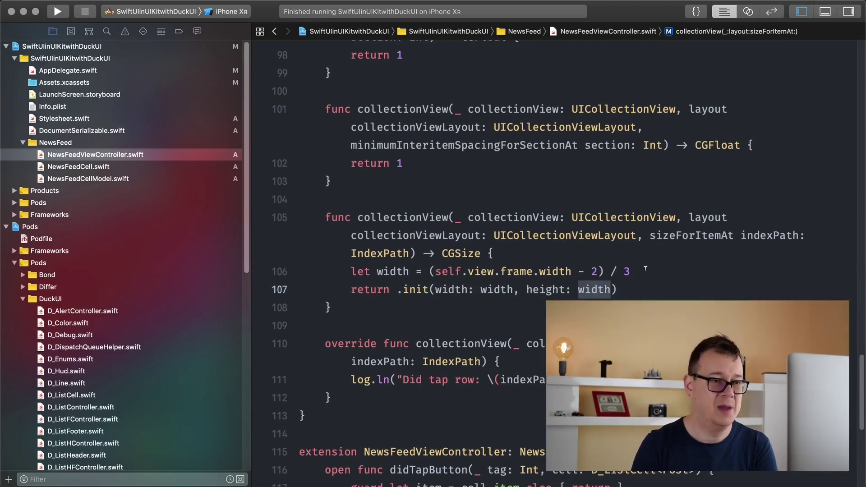
scroll(645, 268, "down", 1)
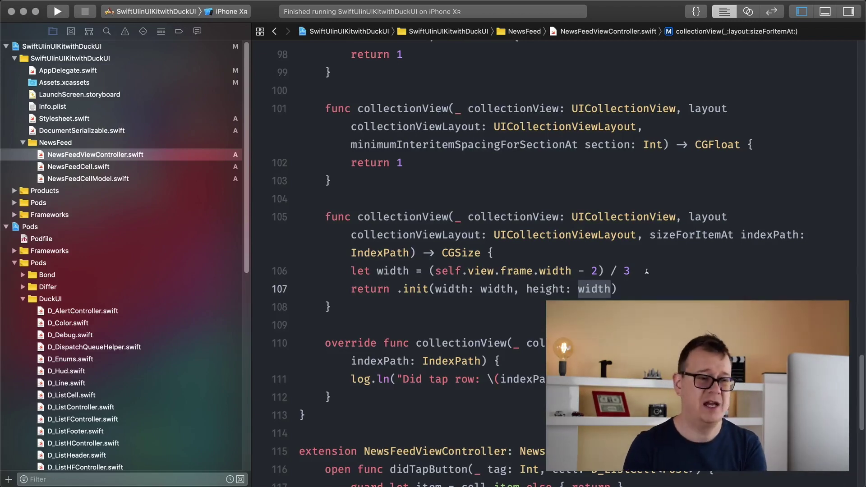
scroll(647, 271, "down", 1)
scroll(647, 272, "down", 4)
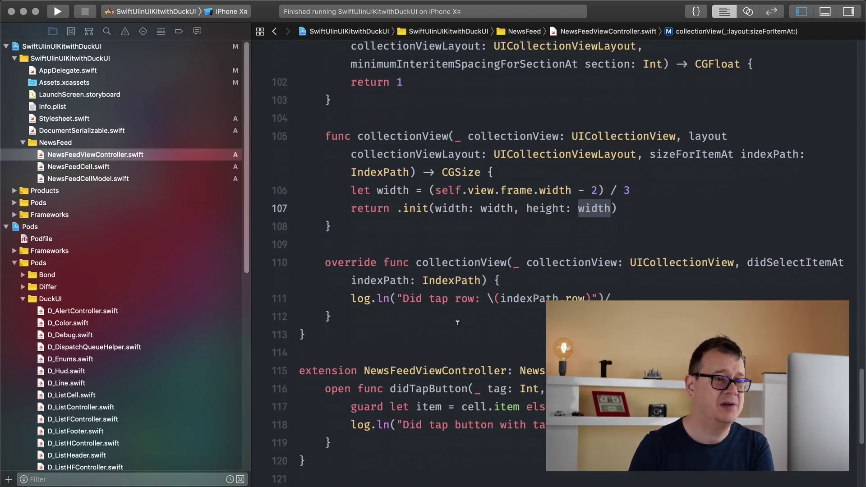
Highlight didSelectItemAt on line 110 and select "Did tap" in its log message.
left_click(742, 262)
double_click(751, 263)
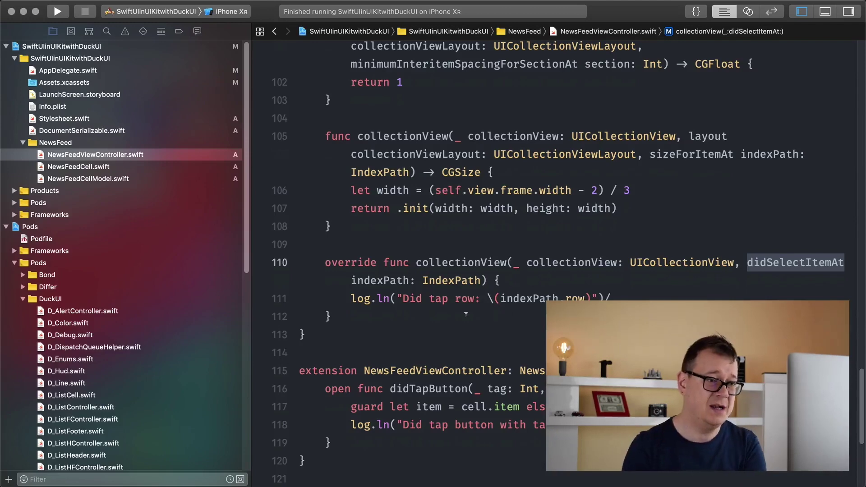
left_click_drag(403, 299, 458, 299)
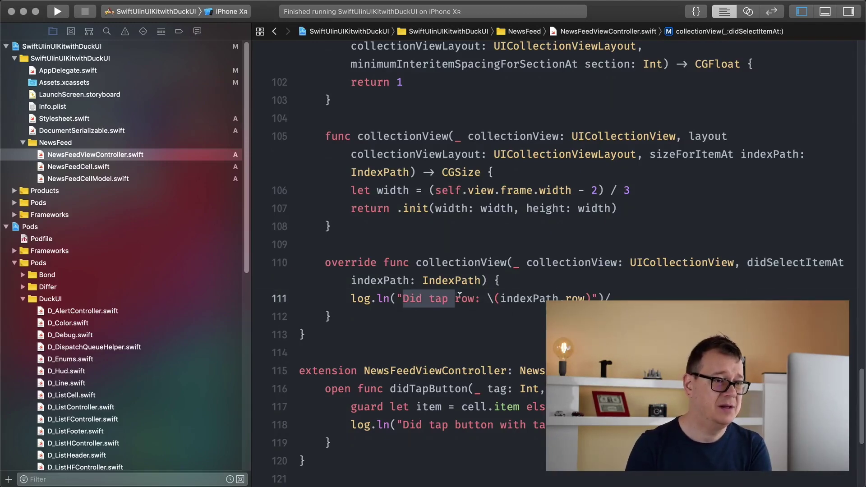
scroll(435, 296, "down", 5)
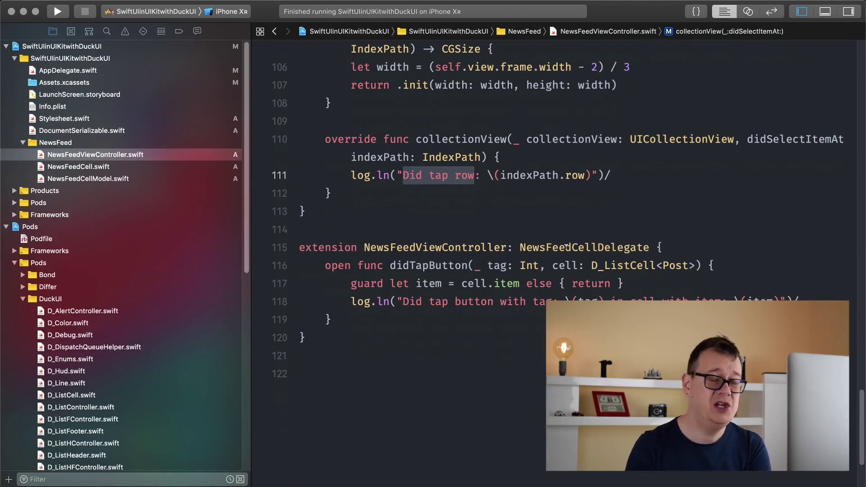
Highlight the NewsFeedCellDelegate extension name and didTapButton's tag, cell, Post and unwrapped item.
double_click(567, 247)
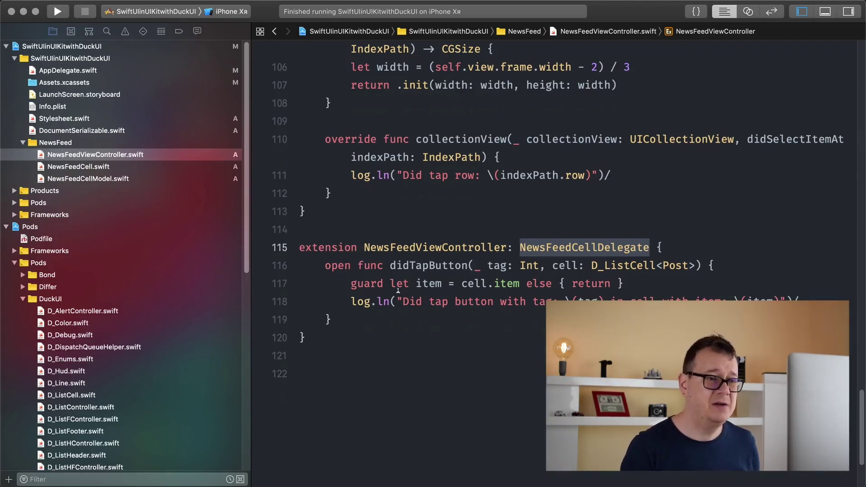
left_click(502, 265)
left_click(565, 266)
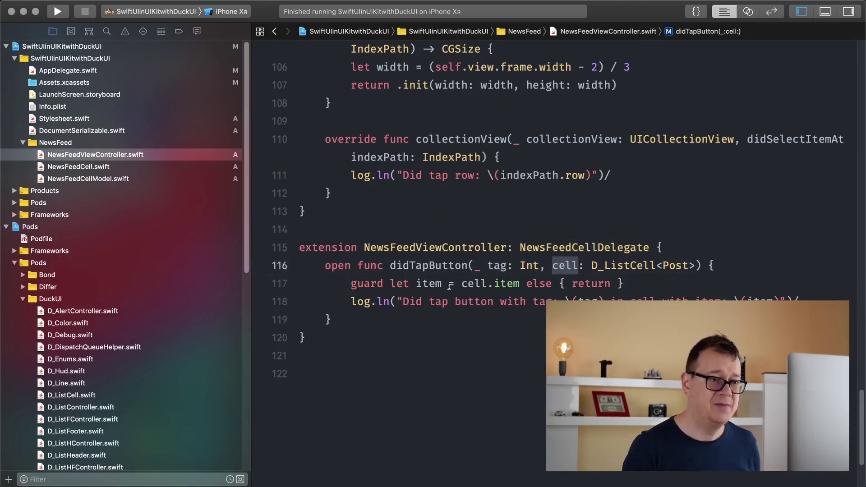
left_click(677, 265)
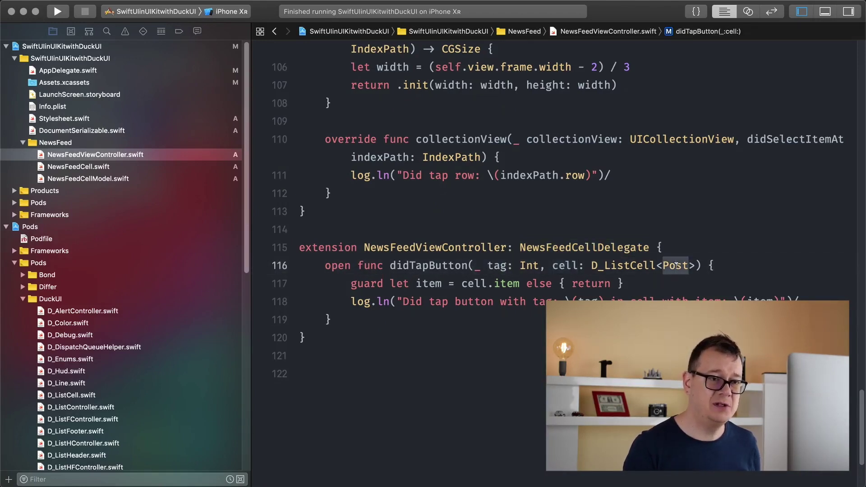
left_click(434, 284)
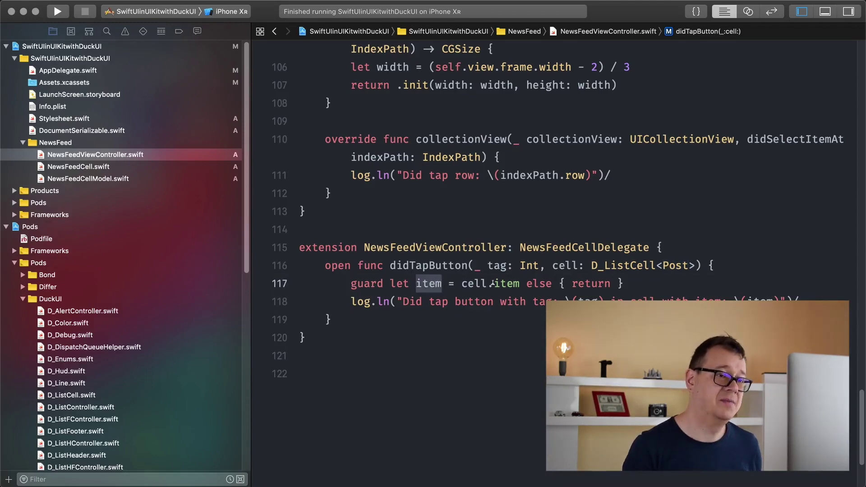
left_click_drag(463, 284, 520, 284)
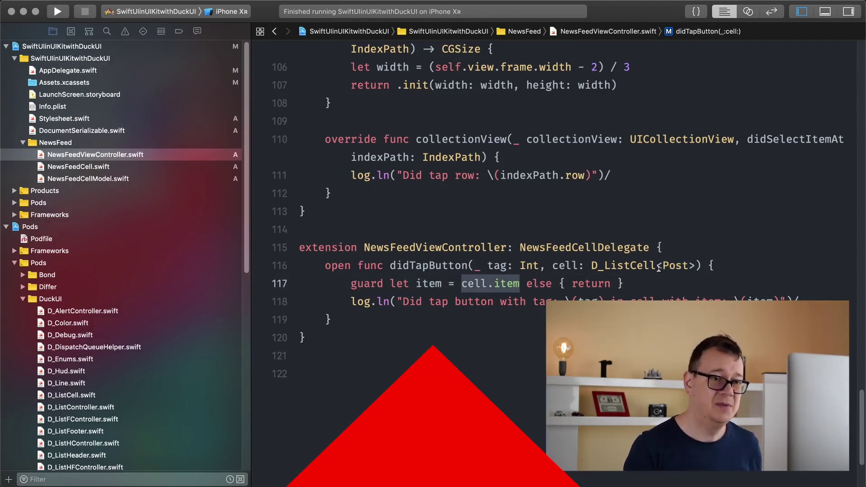